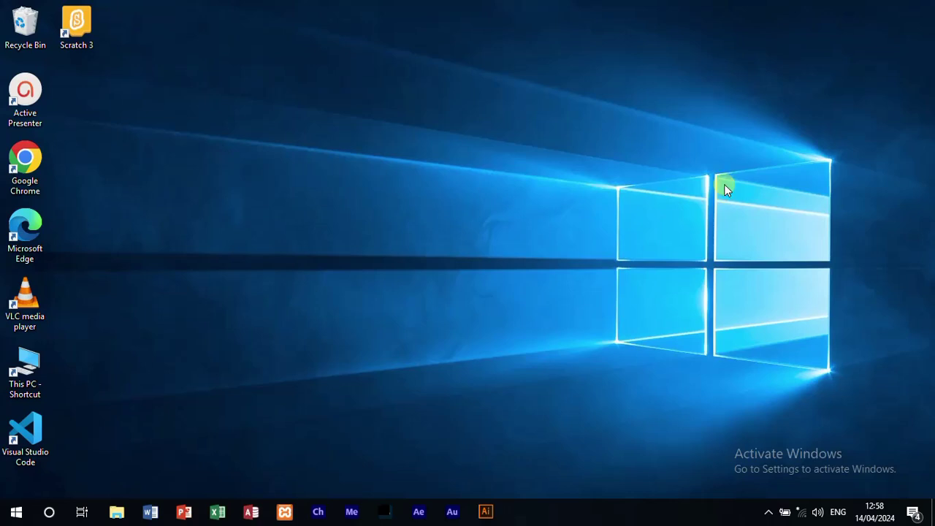
- Open Excel with a blank workbook and enter the heading "cell referencing" in cell G4
left_click(219, 511)
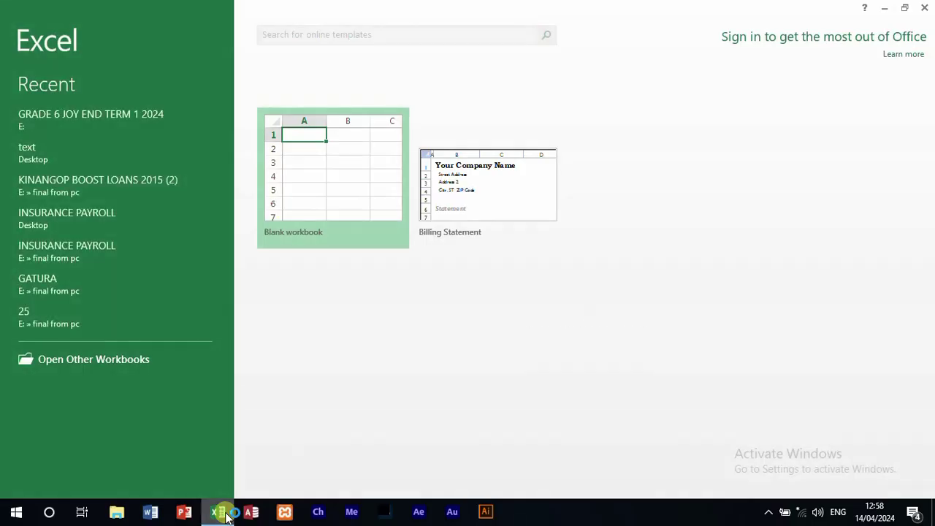
left_click(347, 151)
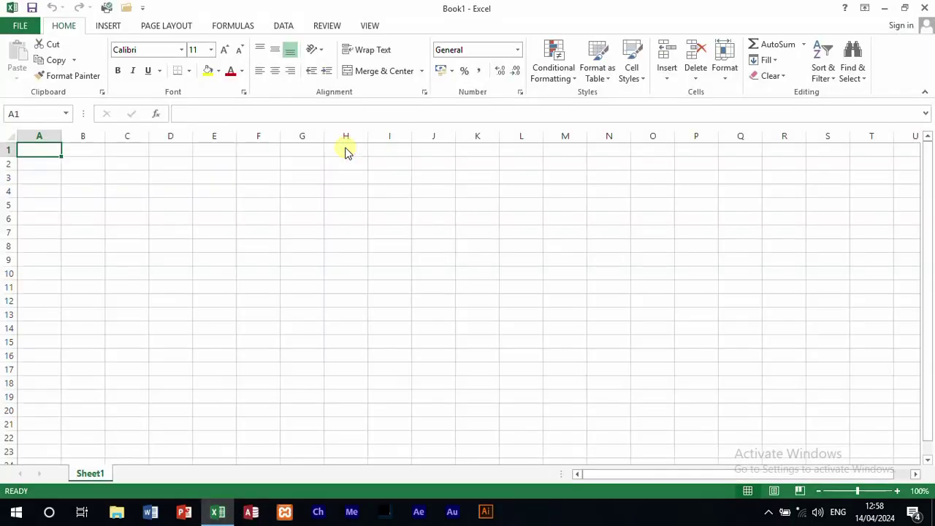
left_click(310, 191)
type("cell")
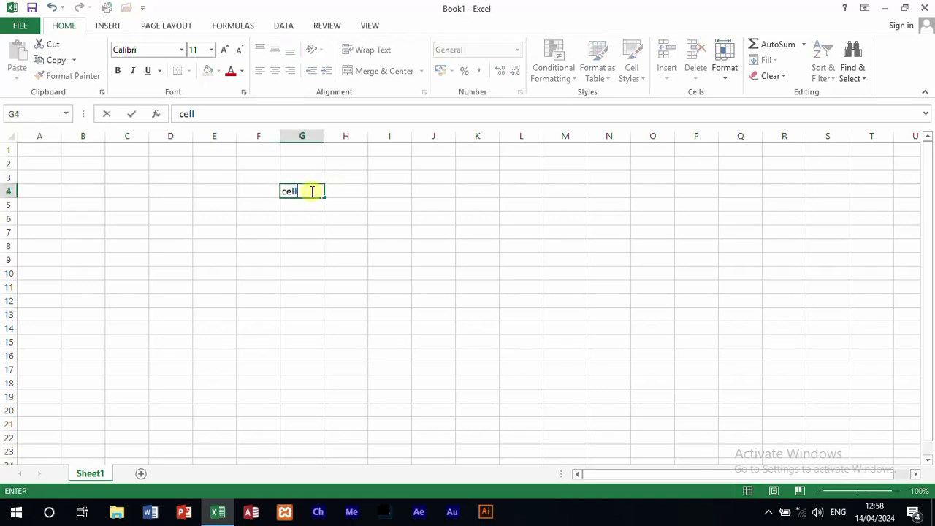
type(" referencing")
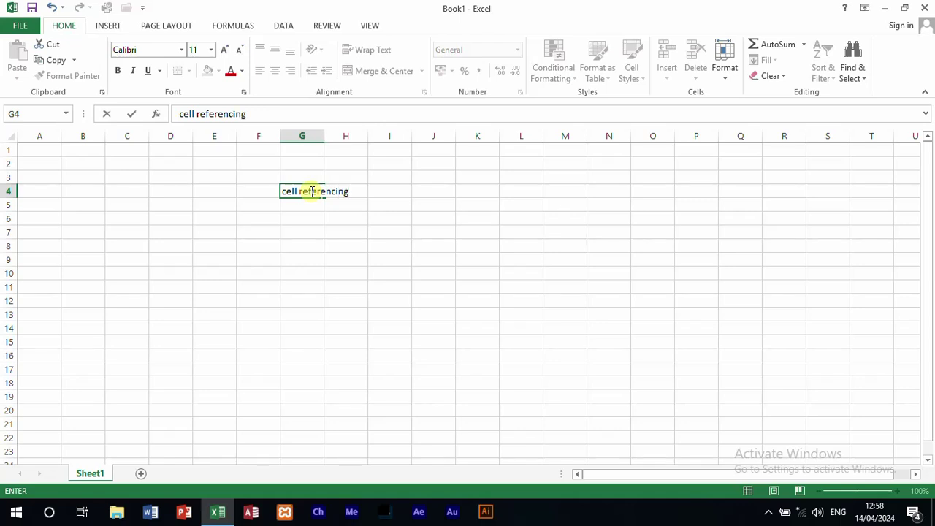
key("ctrl+Return")
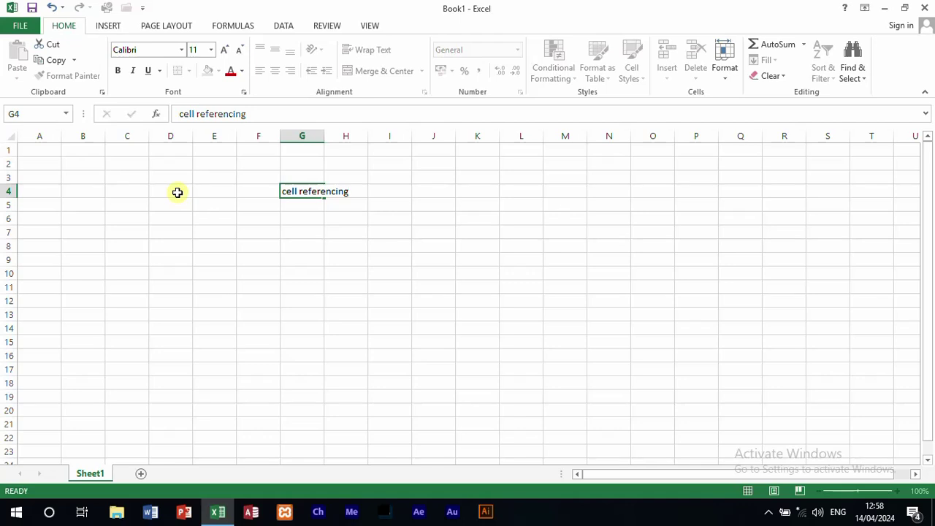
- Fill cell D4 with yellow
left_click(178, 192)
left_click(208, 70)
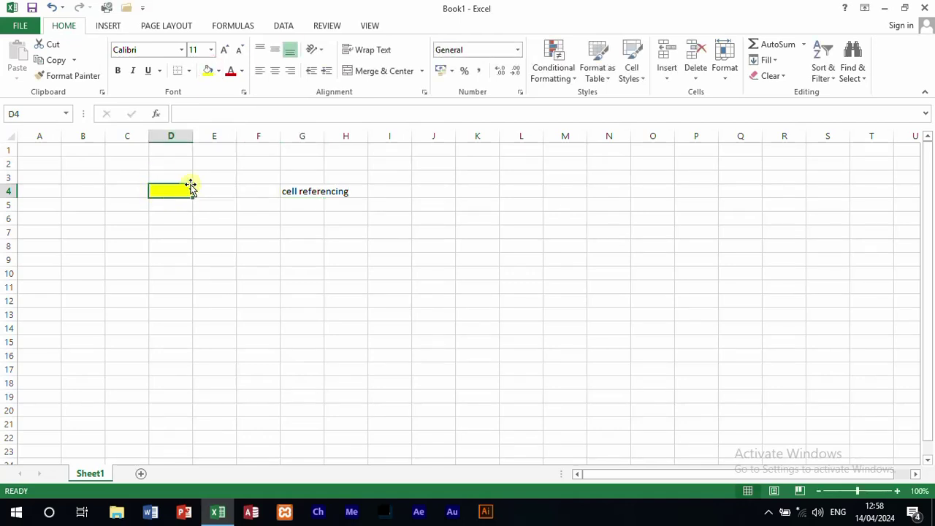
- Examine how column D and row 4 form cell D4's address, and check the addresses of D4 and B4
left_click(171, 136)
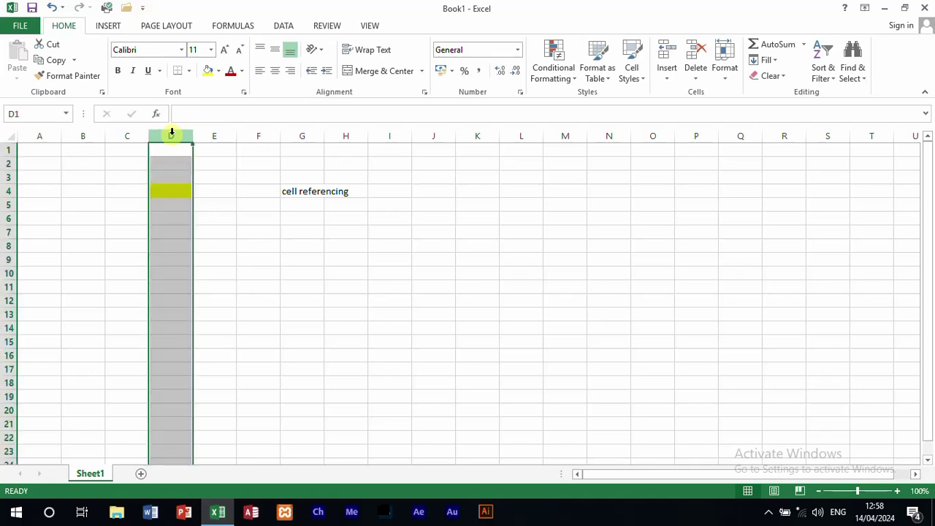
left_click(8, 191)
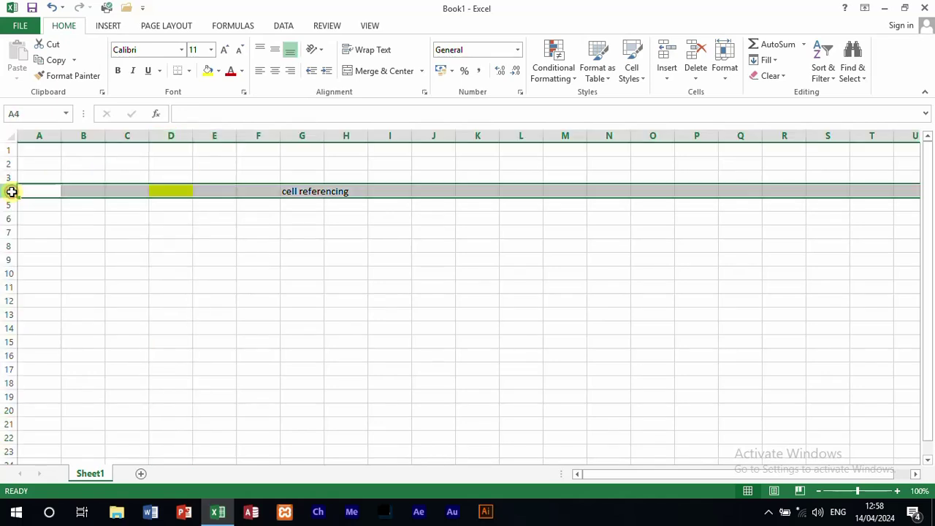
left_click(166, 192)
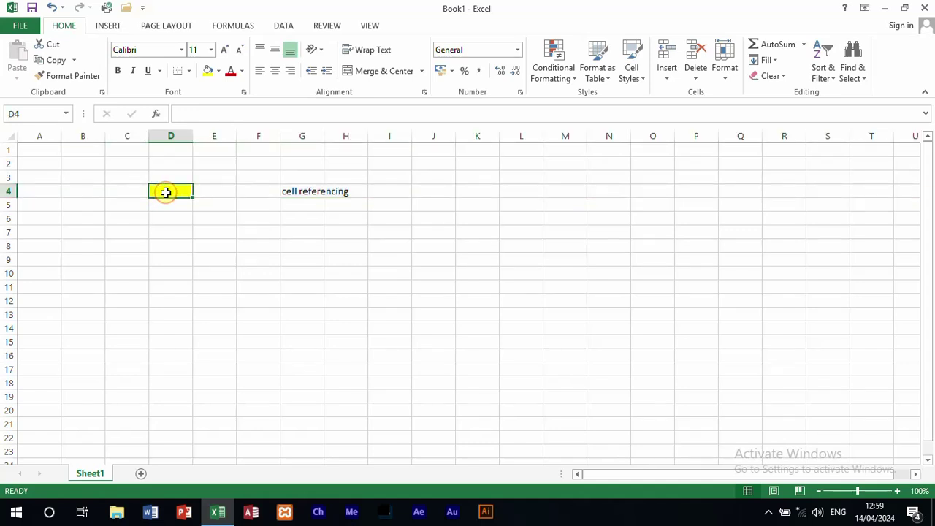
left_click(40, 113)
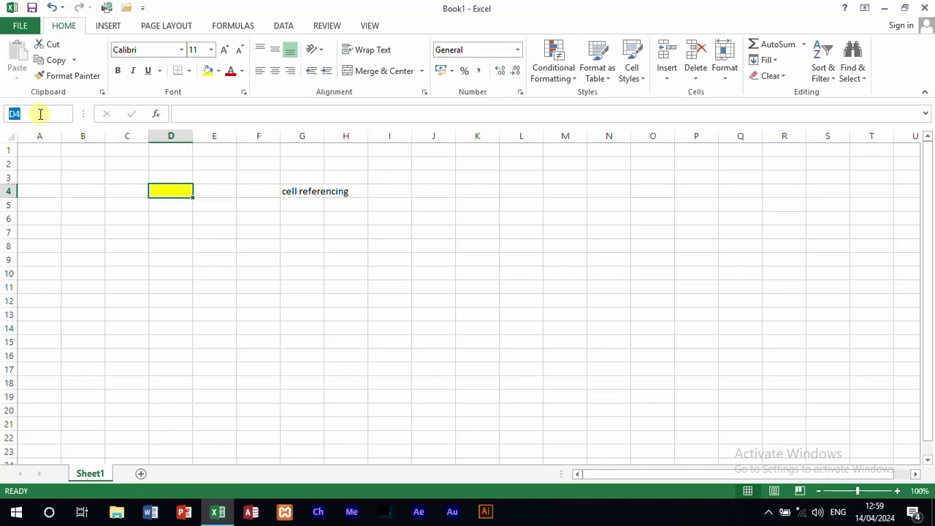
left_click(83, 189)
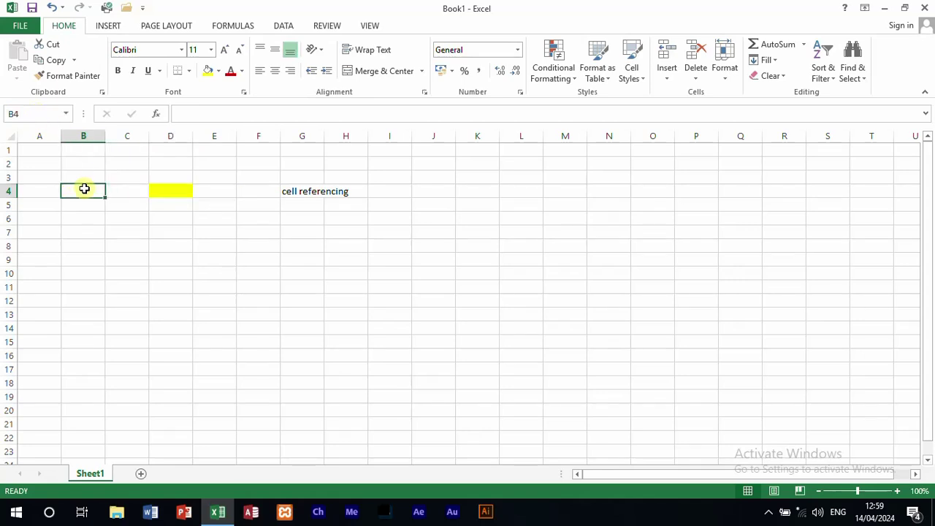
left_click(29, 115)
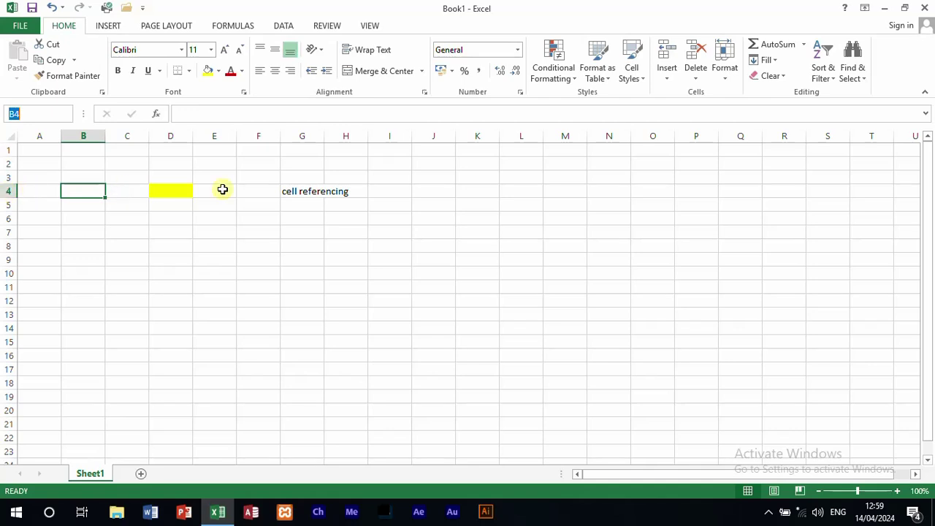
- Enter "1. Relative" in cell G5 and widen column G to fit the text
left_click(295, 204)
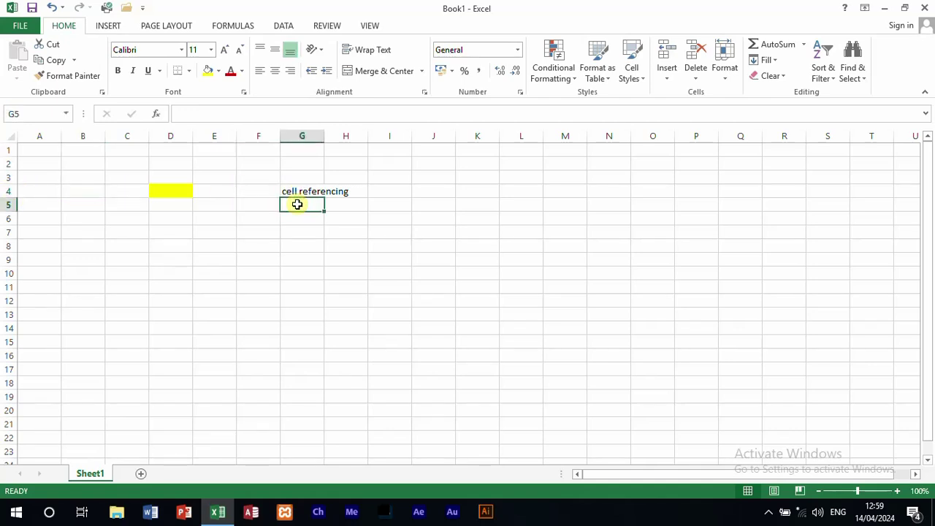
type("1")
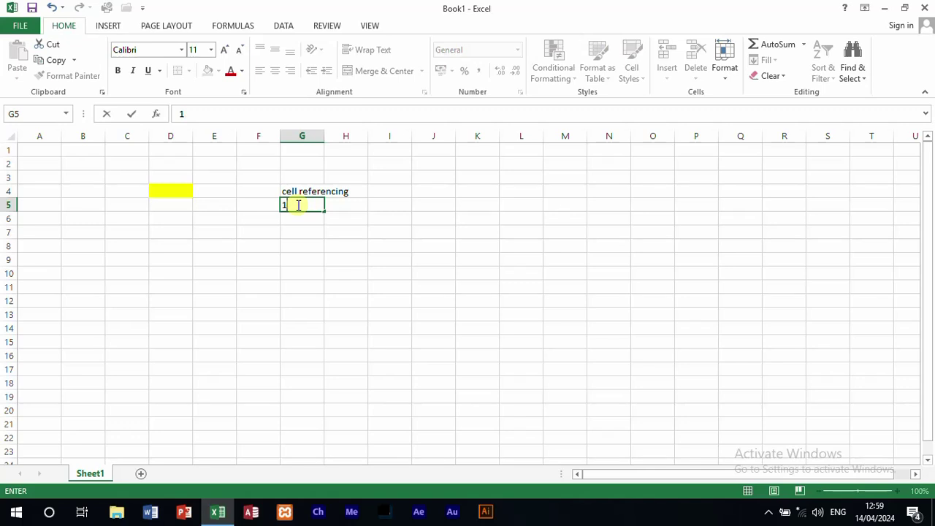
type(",. Relative")
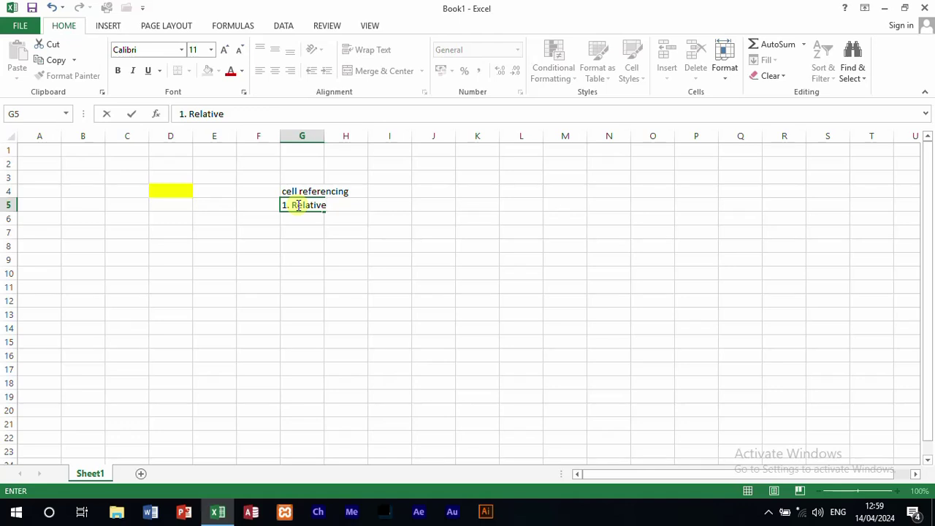
left_click(347, 172)
left_click_drag(324, 139, 392, 139)
- Complete the list of reference types with "2. absolute" in G6 and "3. Mixed cell" in G7, and highlight G5:G7
left_click(299, 217)
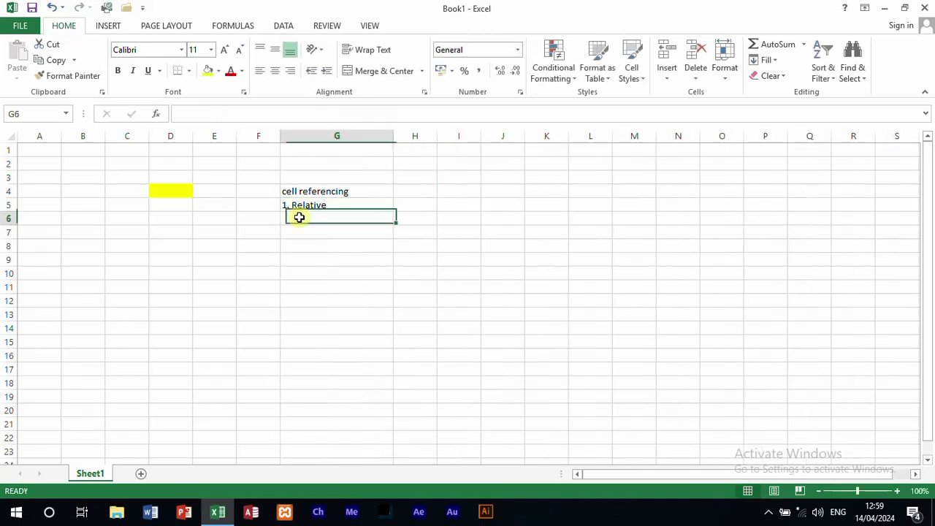
type("2")
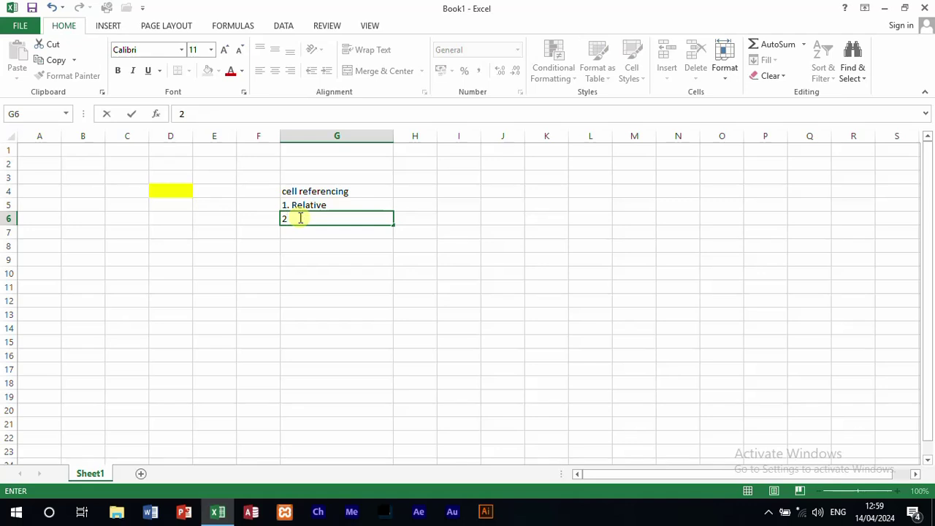
type(". absolute")
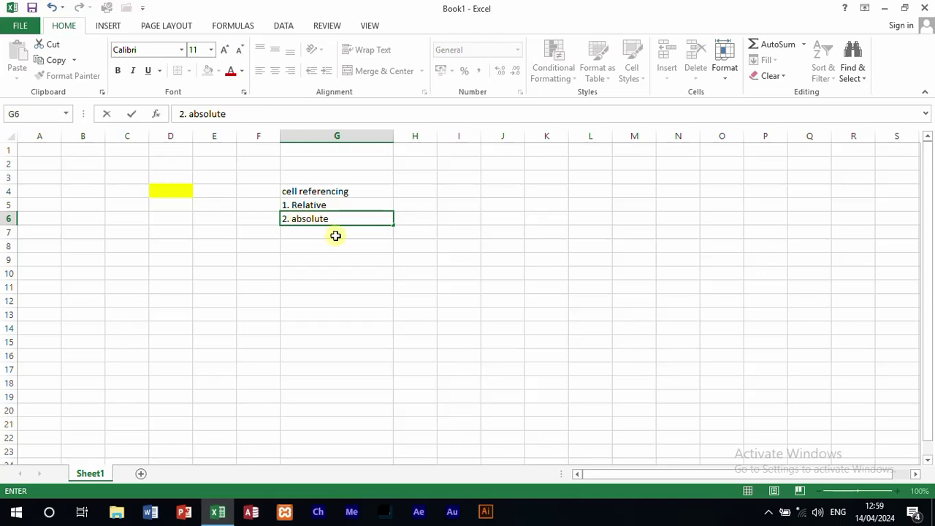
key("Return")
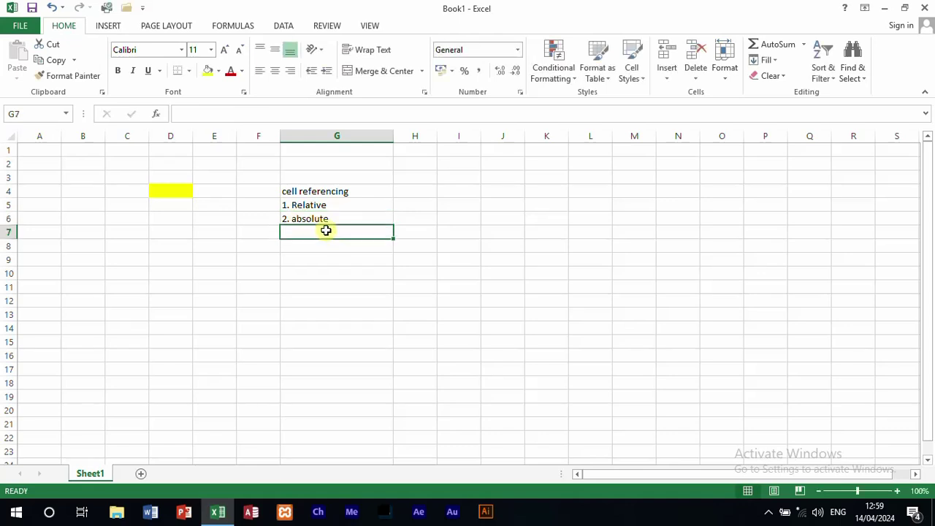
type("3. Mi")
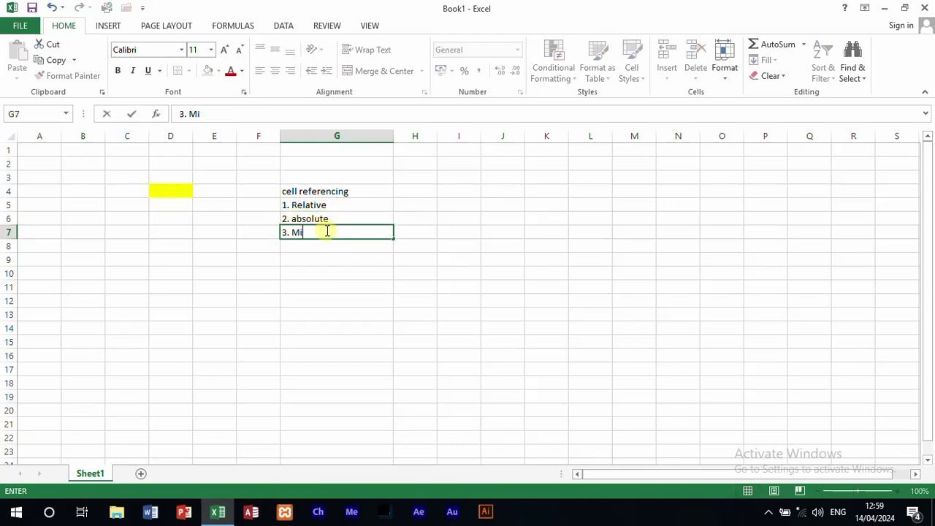
type("xed cell")
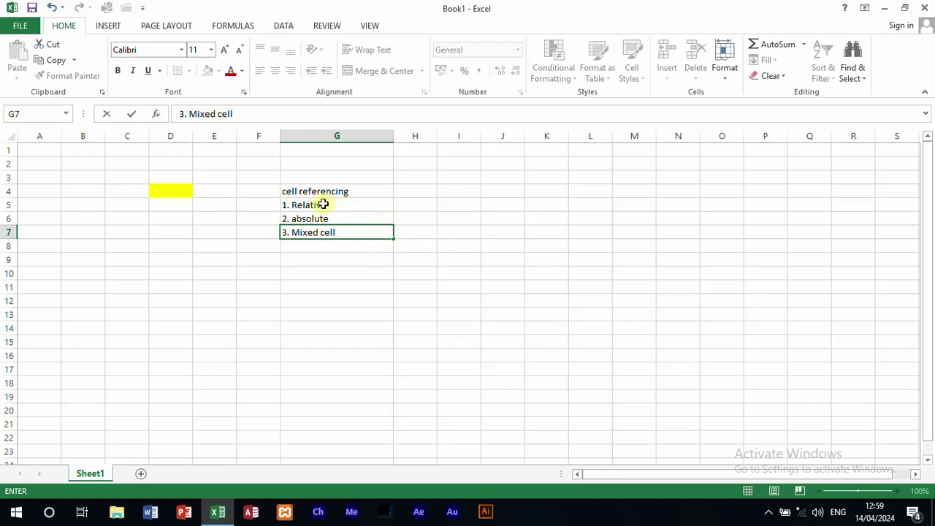
left_click_drag(309, 205, 306, 232)
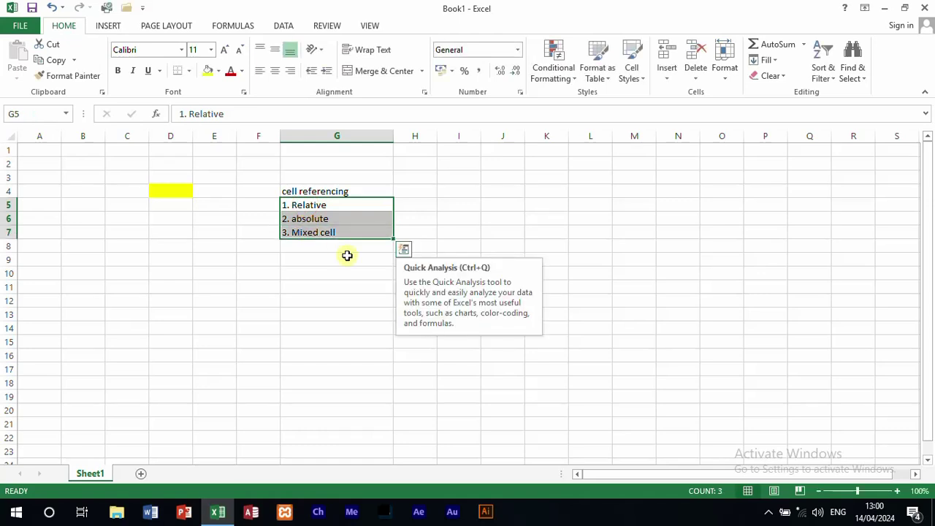
- Enter the values 30, 20 and 50 in cells A4, B4 and C4
left_click(46, 192)
type("30")
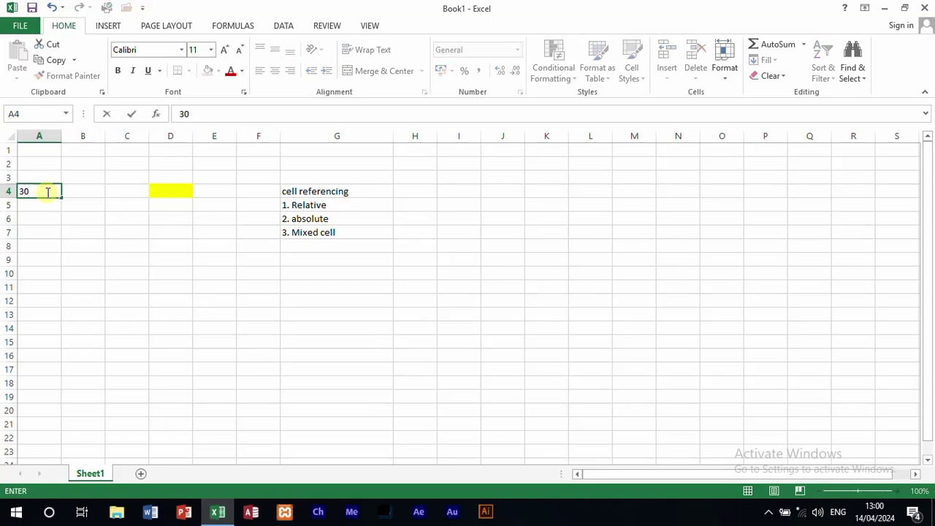
key("Tab")
type("20")
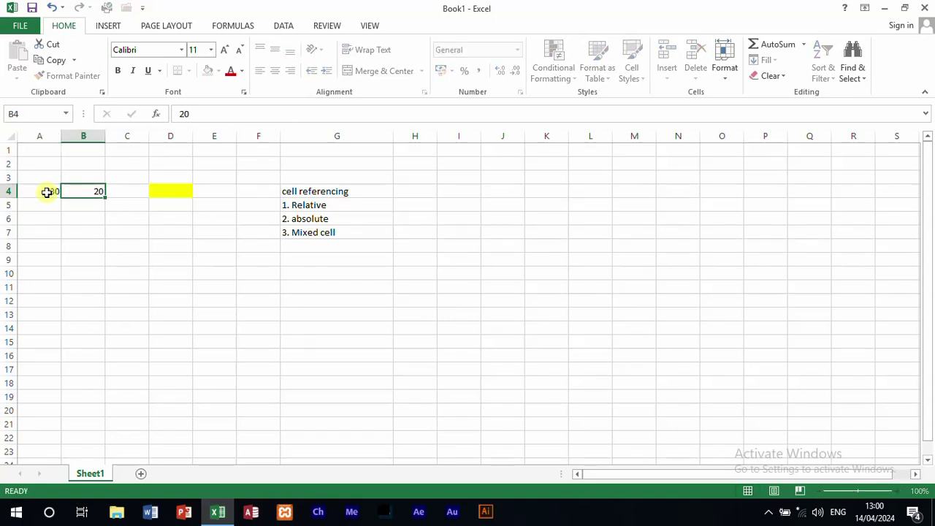
key("Tab")
type("50")
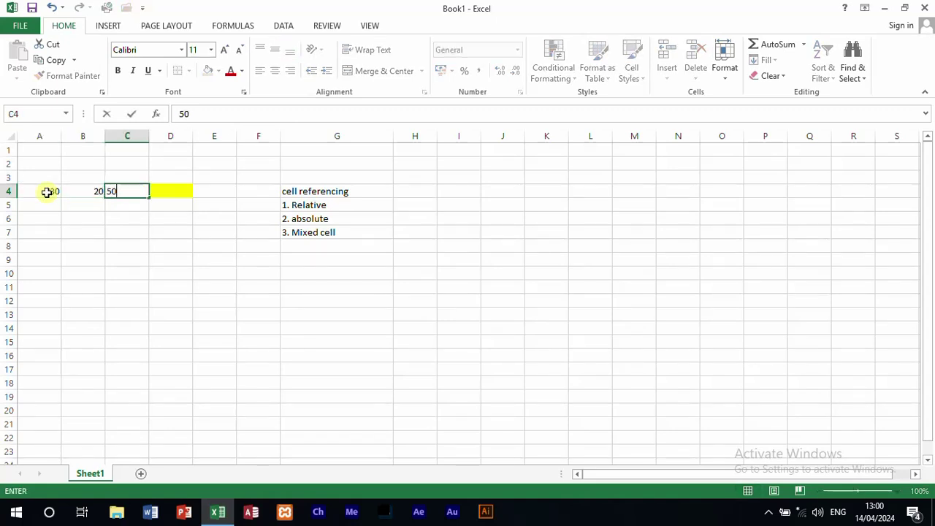
key("Tab")
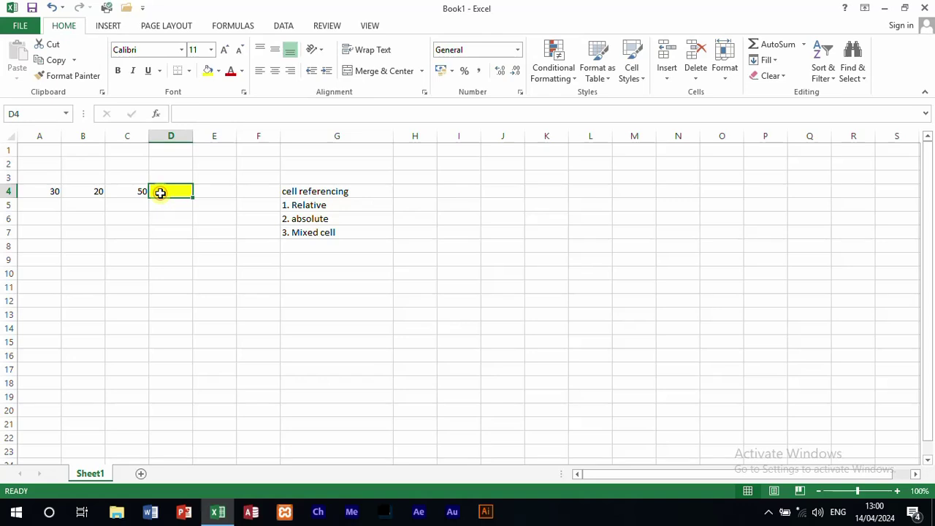
- Add the three values of row 4 in cell D4 with the formula =A4+B4+C4
type("=")
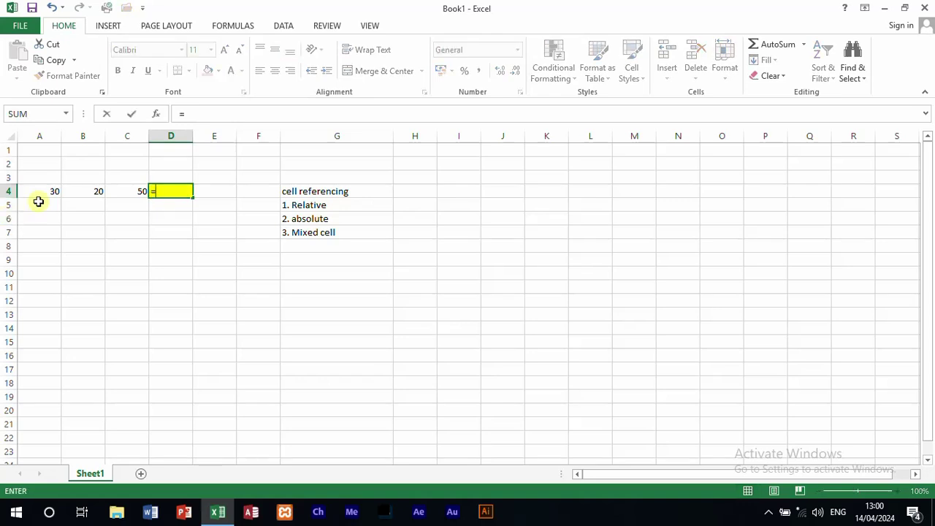
left_click(53, 190)
type("+")
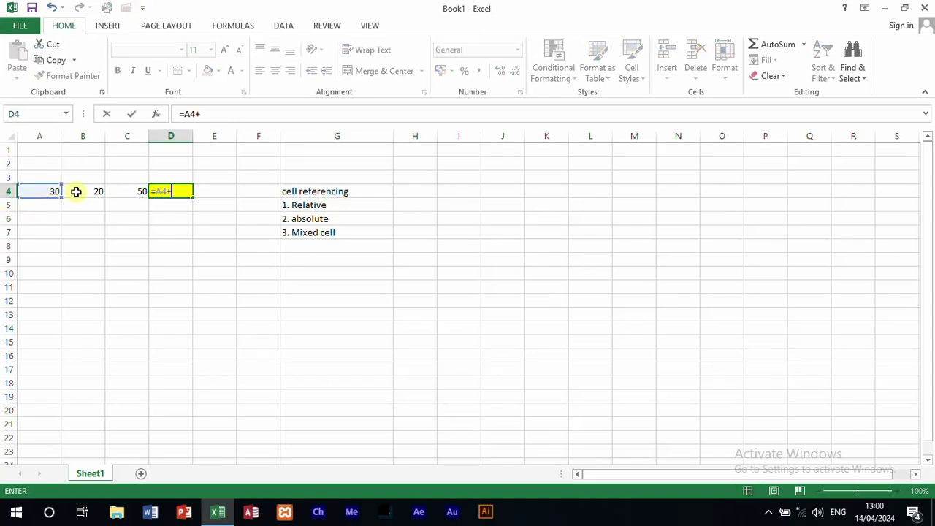
left_click(76, 192)
type("+")
left_click(117, 189)
type("+")
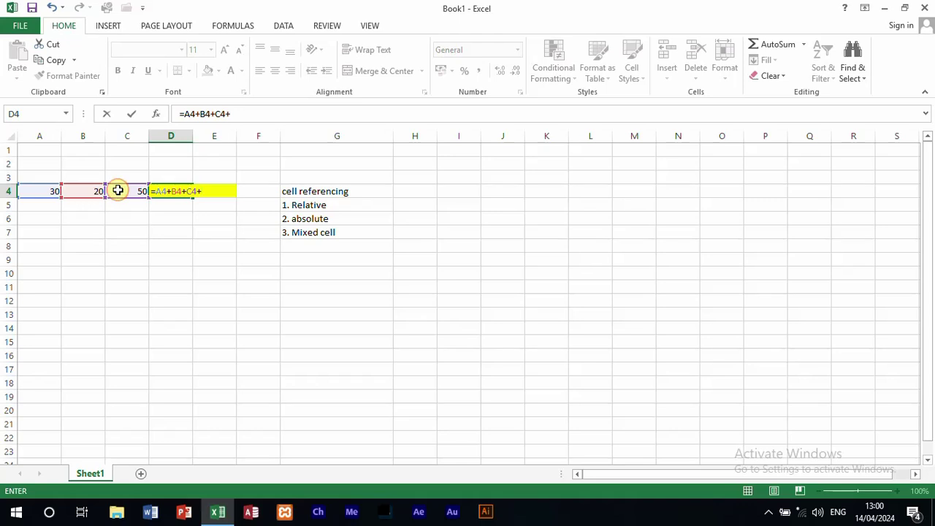
key("BackSpace")
key("Return")
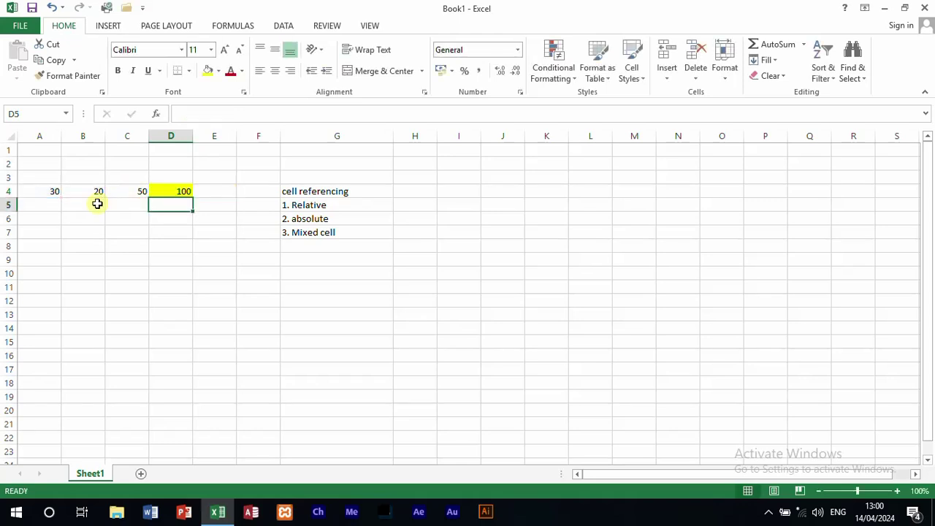
- Enter the values 20, 50 and 50 in cells A5, B5 and C5
left_click(46, 202)
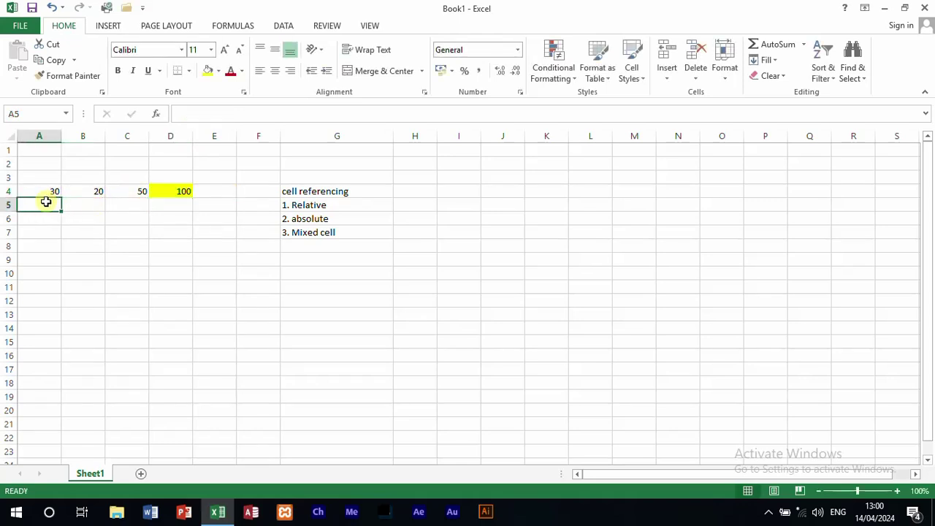
type("20")
key("Tab")
type("50")
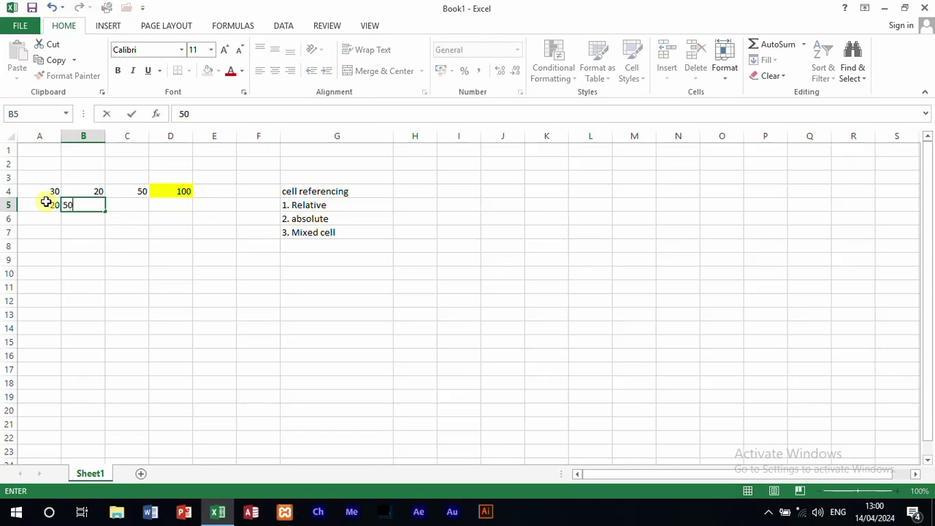
key("Tab")
type("50")
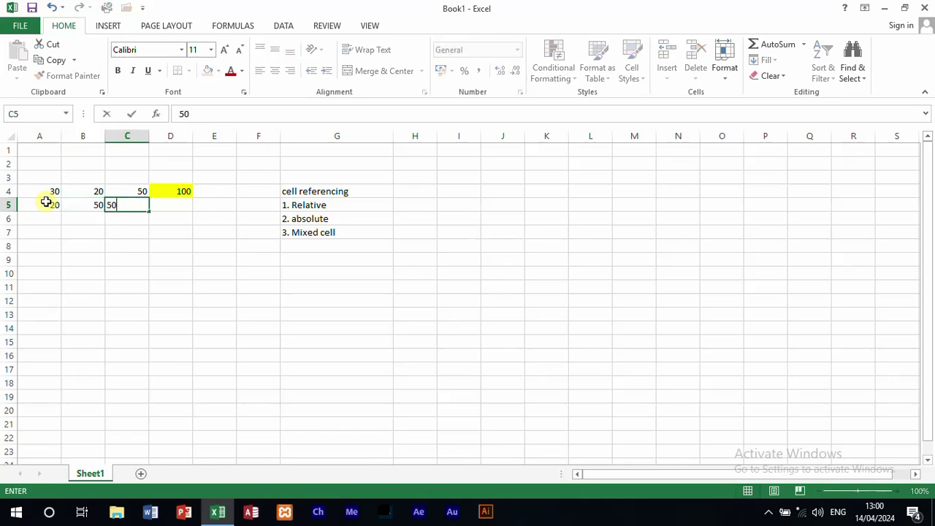
key("Tab")
- Enter the values 50, 20 and 50 in cells A8, B8 and C8
left_click(48, 248)
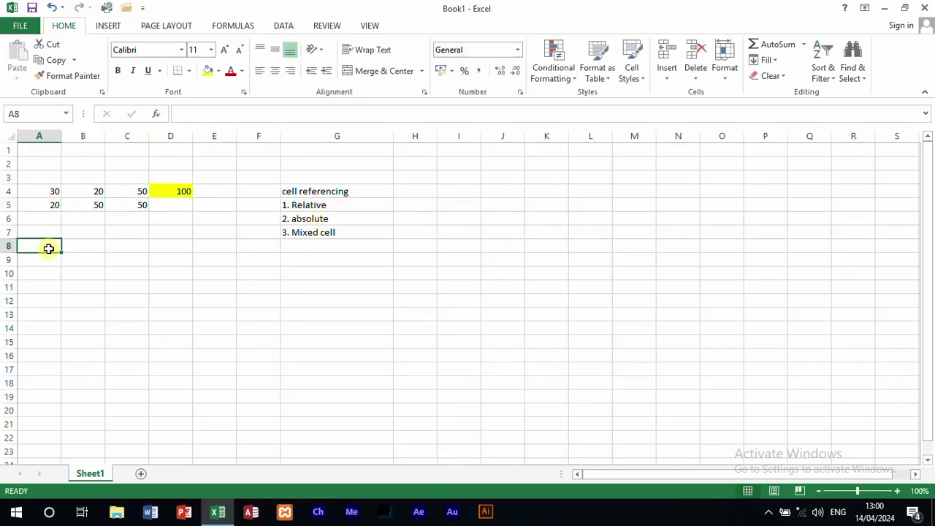
type("30")
key("Tab")
type("20")
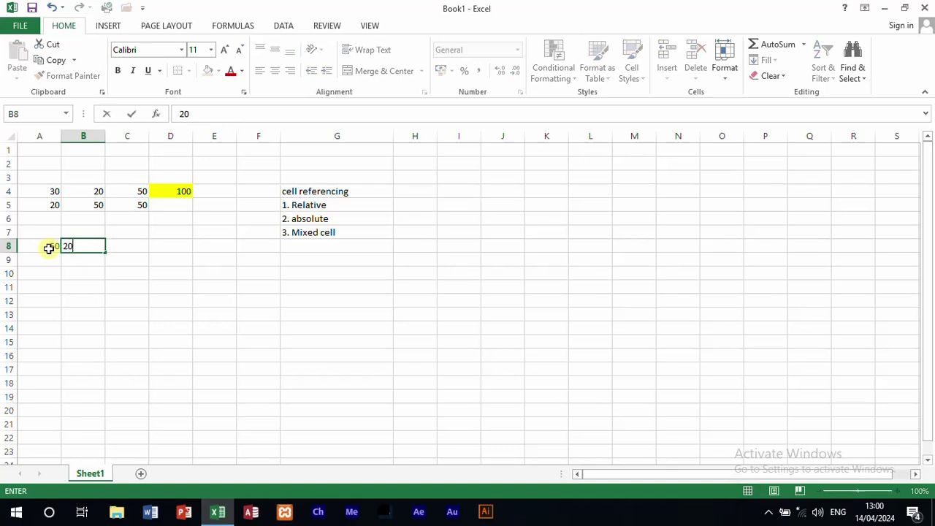
key("Tab")
type("50")
key("Tab")
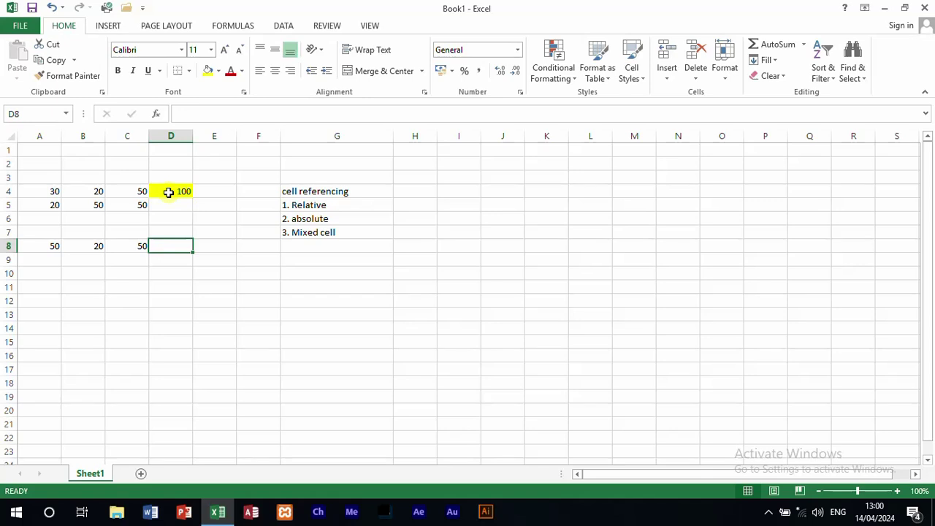
- Fill the relative sum formula from D4 down to D5, and continue the fill from D5 through D8
left_click(171, 191)
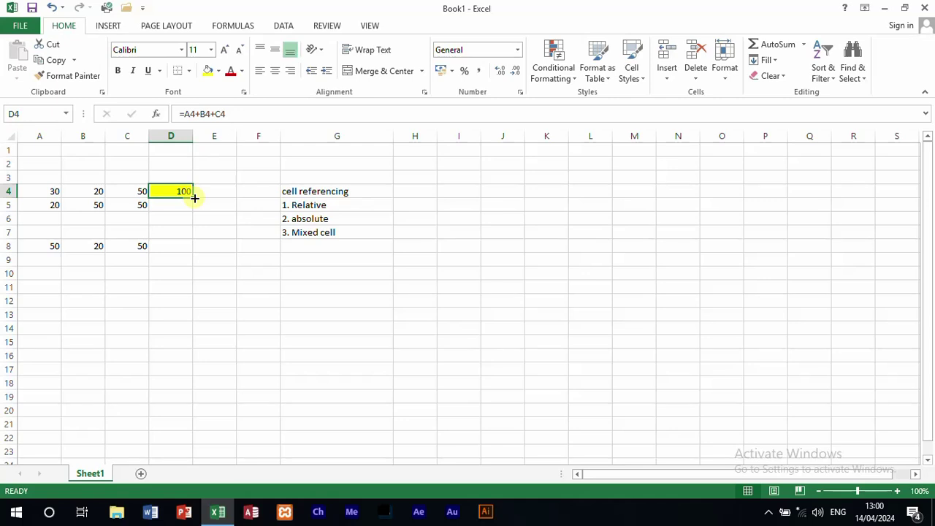
left_click_drag(191, 196, 191, 210)
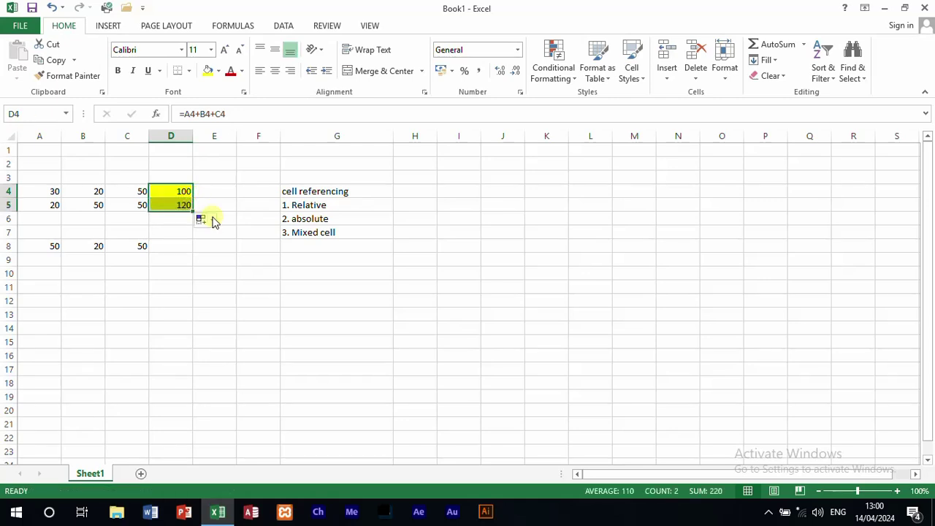
left_click(10, 205)
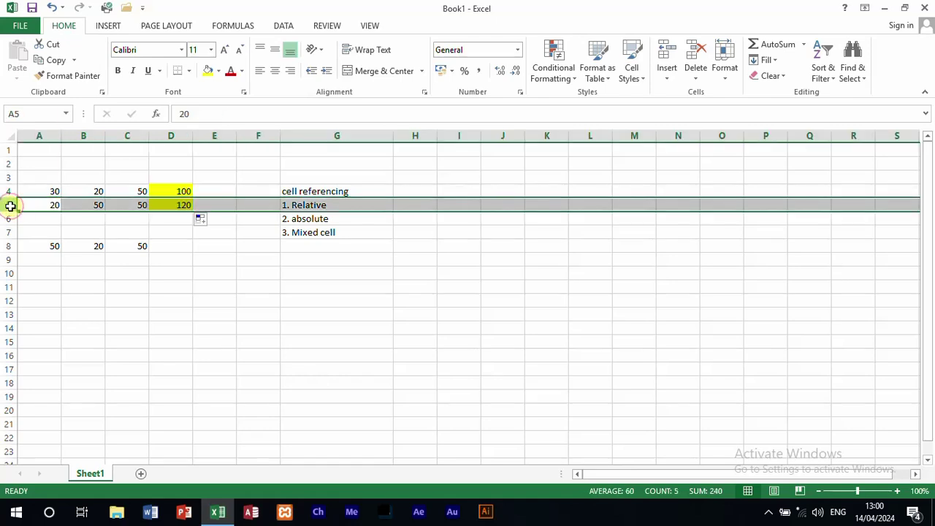
left_click(181, 205)
left_click_drag(196, 211, 185, 249)
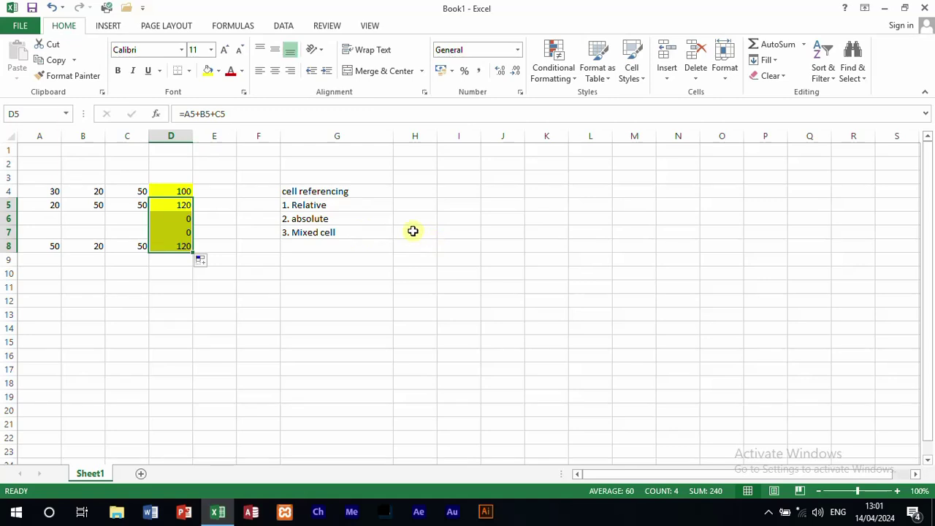
- Extend the text in G5 to "1. Relative adjust to new location"
left_click(363, 206)
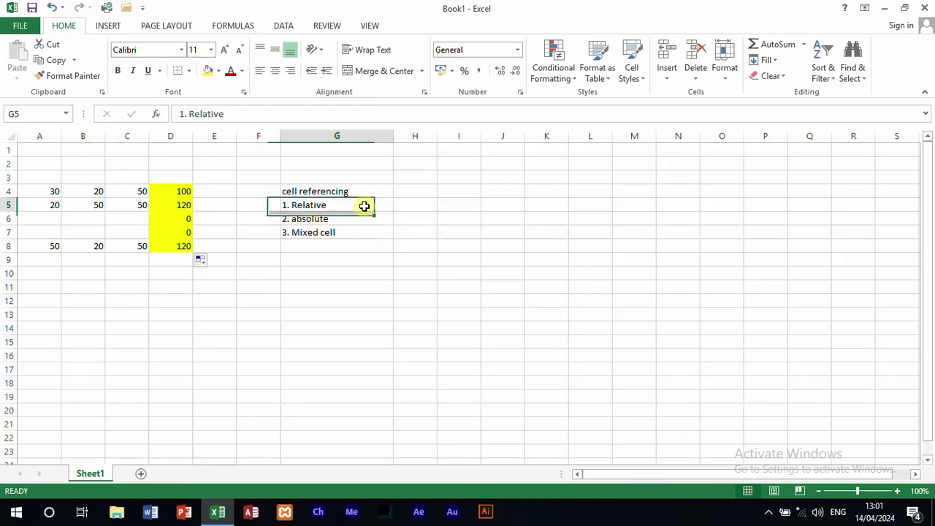
left_click(289, 118)
type("a")
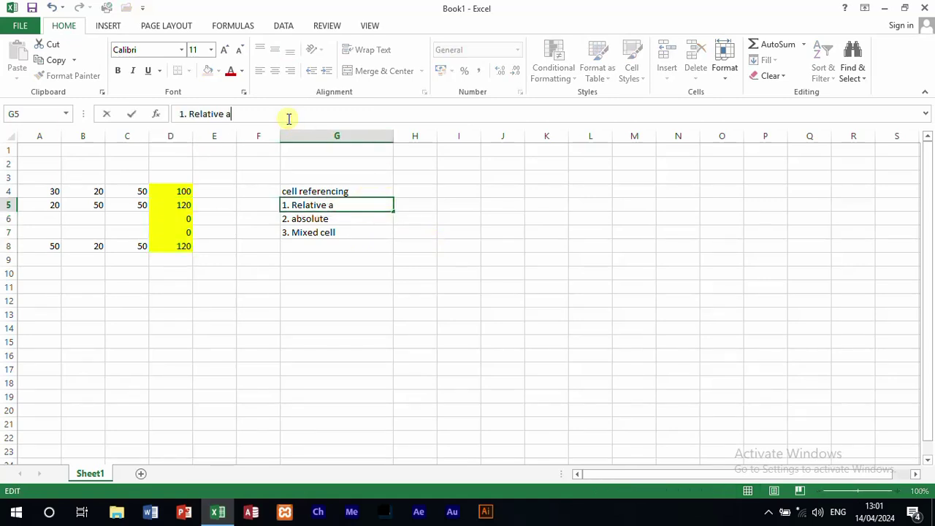
type("djust to new ")
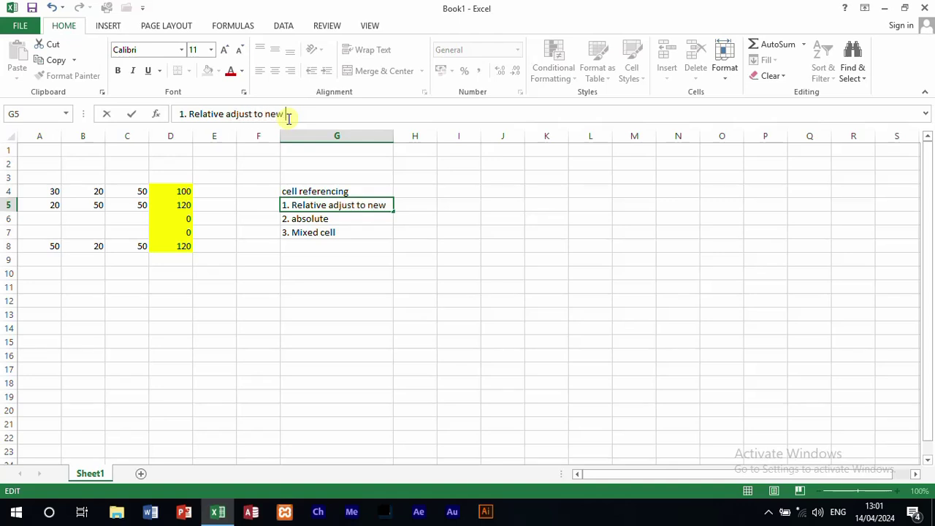
type("locatio")
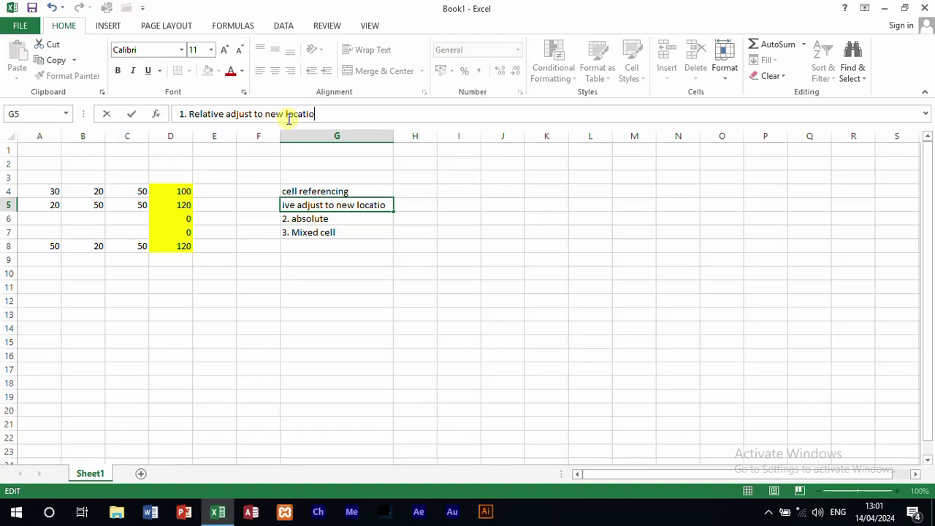
type("n")
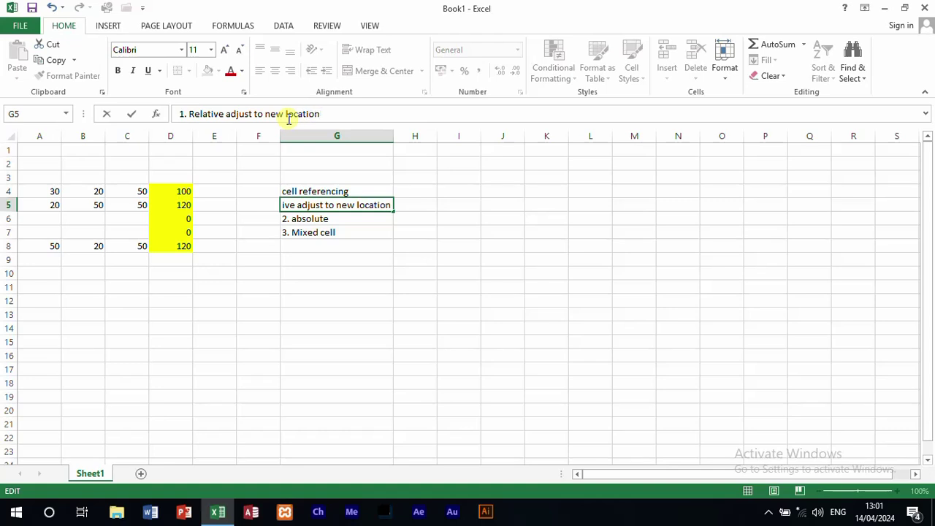
left_click(321, 219)
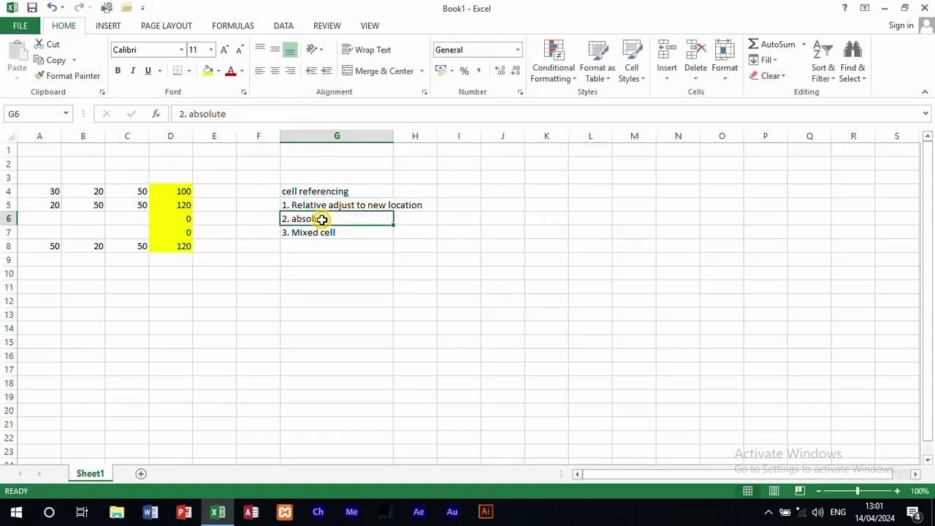
- Make all references in the D4 formula absolute so it reads =$A$4+$B$4+$C$4
left_click(180, 190)
left_click(184, 113)
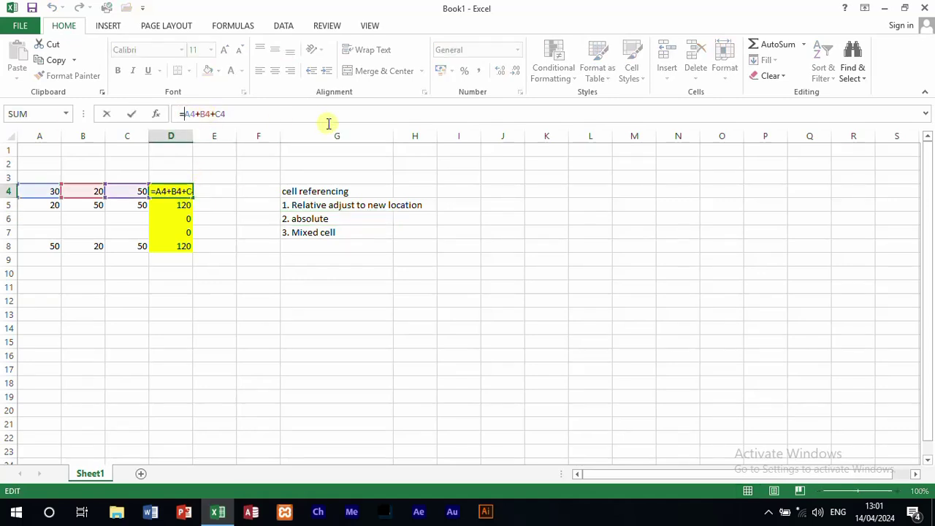
type("$")
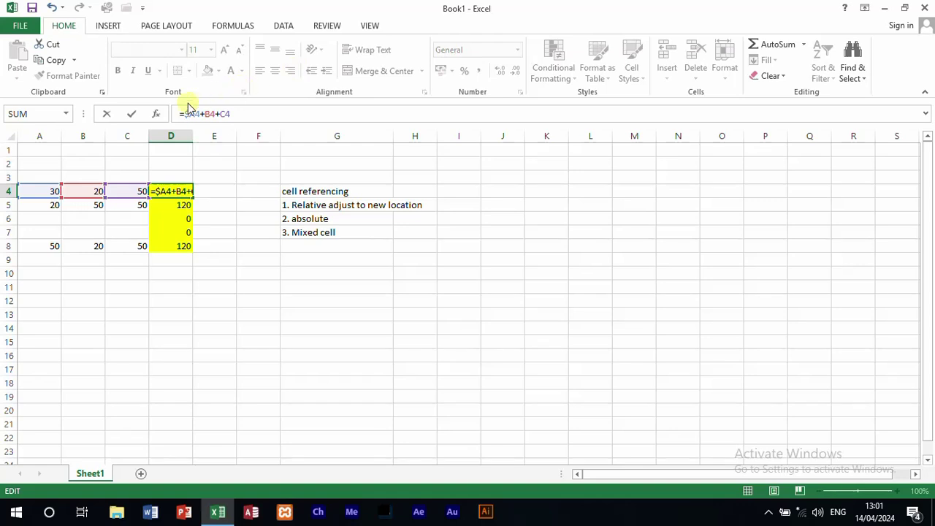
left_click(193, 113)
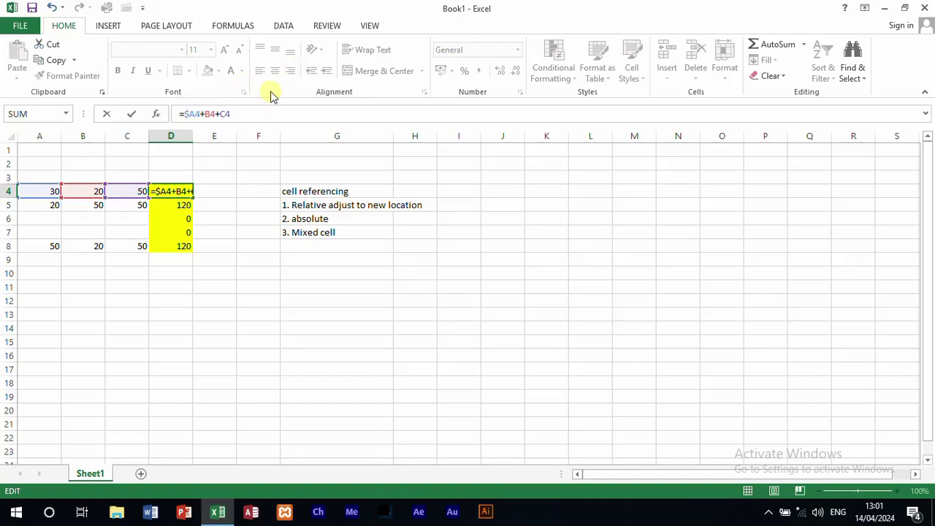
type("$")
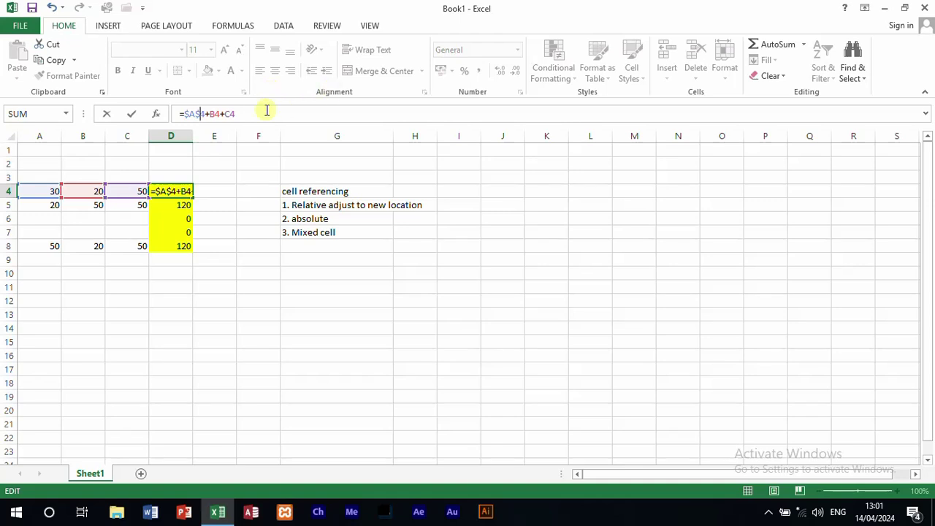
left_click(209, 114)
type("$")
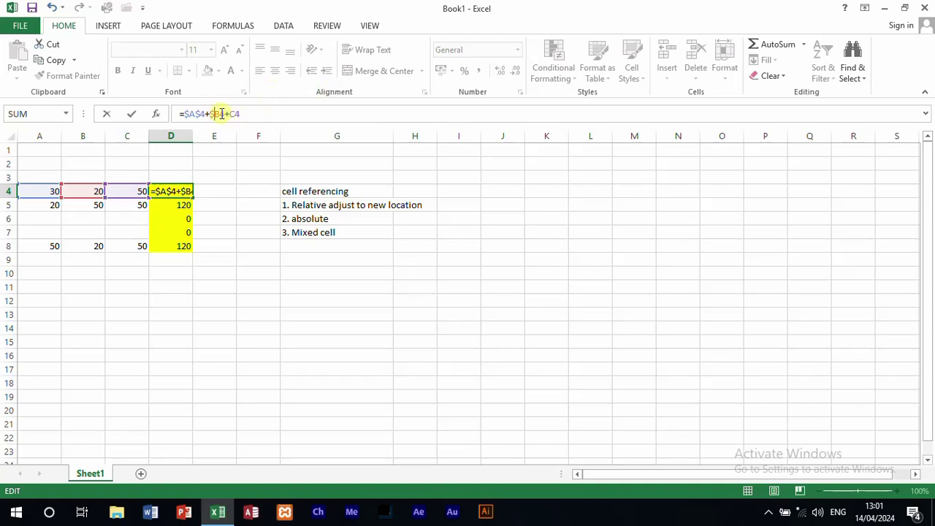
left_click(222, 114)
type("$")
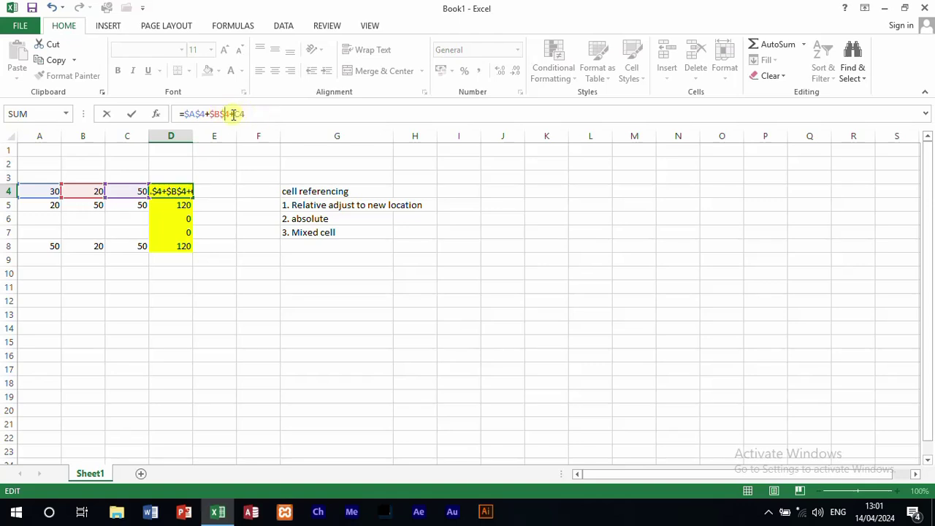
left_click(234, 114)
type("$")
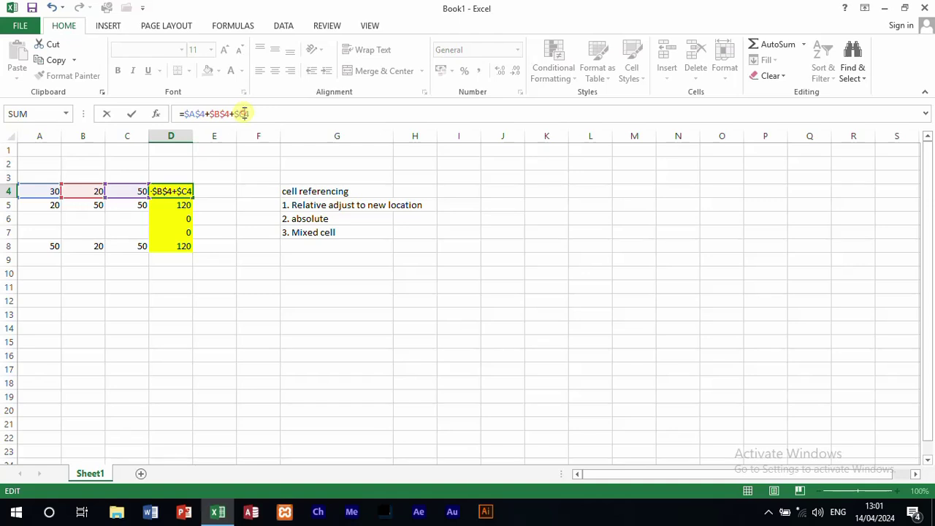
left_click(244, 114)
type("$")
key("Return")
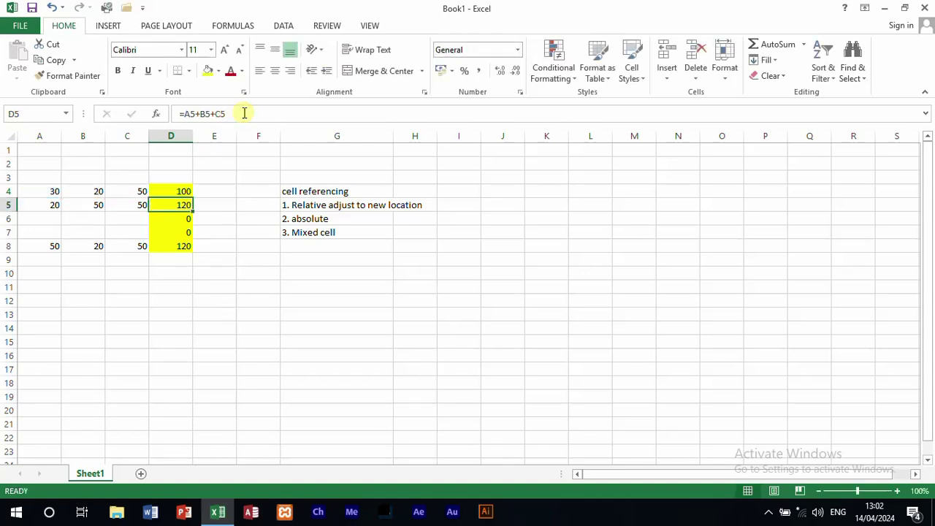
- Fill the absolute formula from D4 down through D8, and undo both the fill and the change to absolute references
left_click(181, 190)
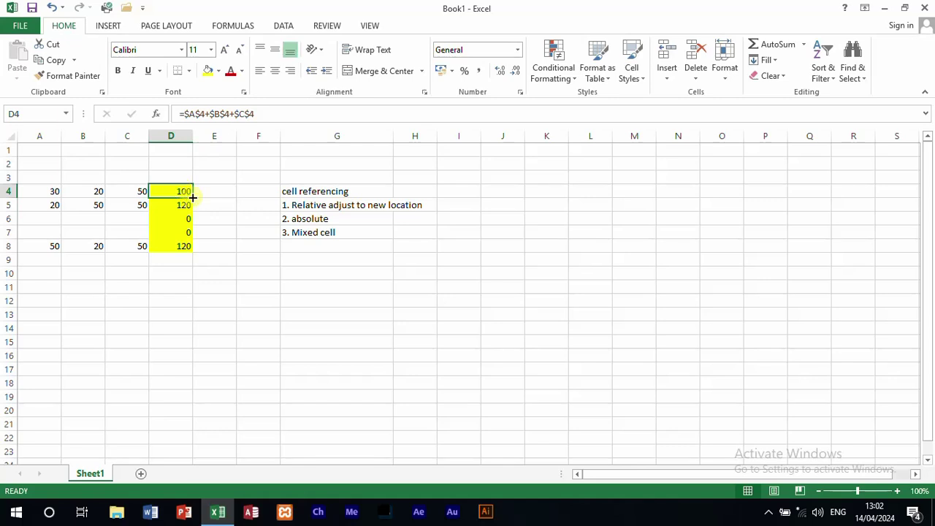
left_click_drag(192, 197, 193, 250)
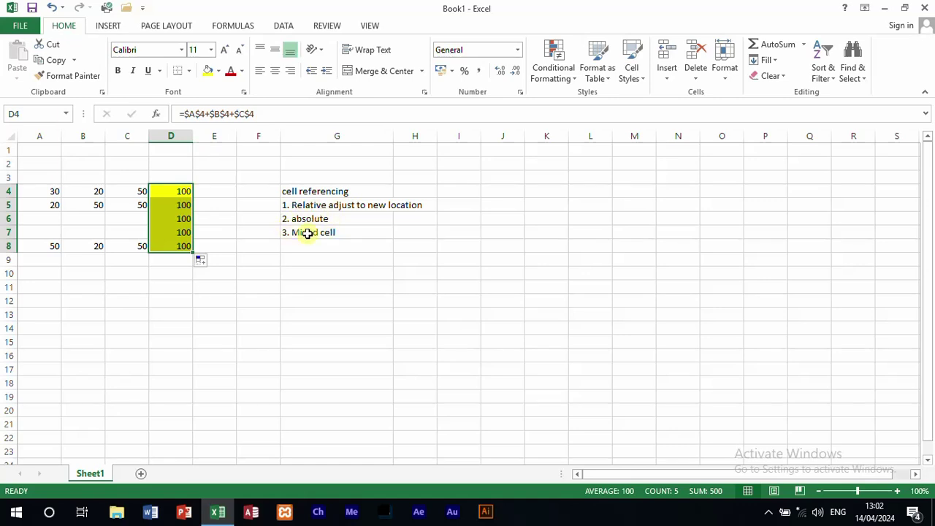
key("ctrl+z")
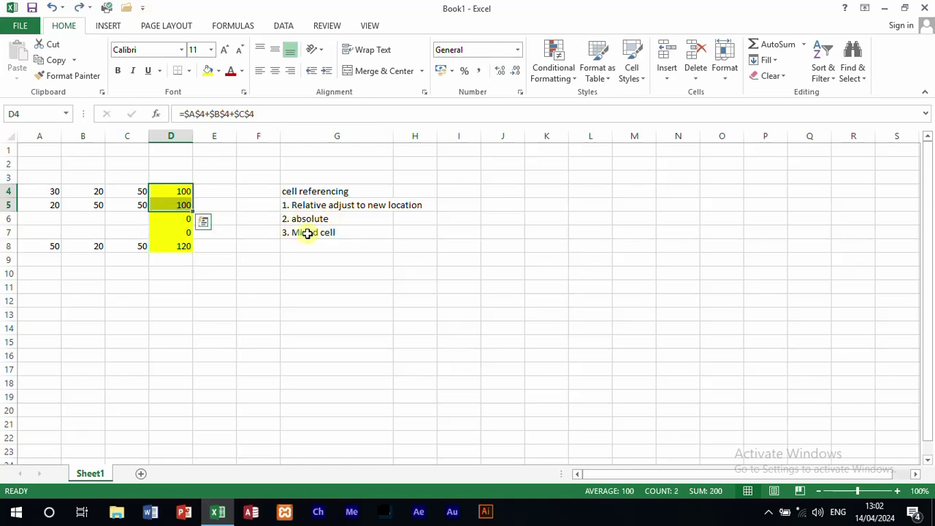
key("ctrl+z")
key("ctrl+z")
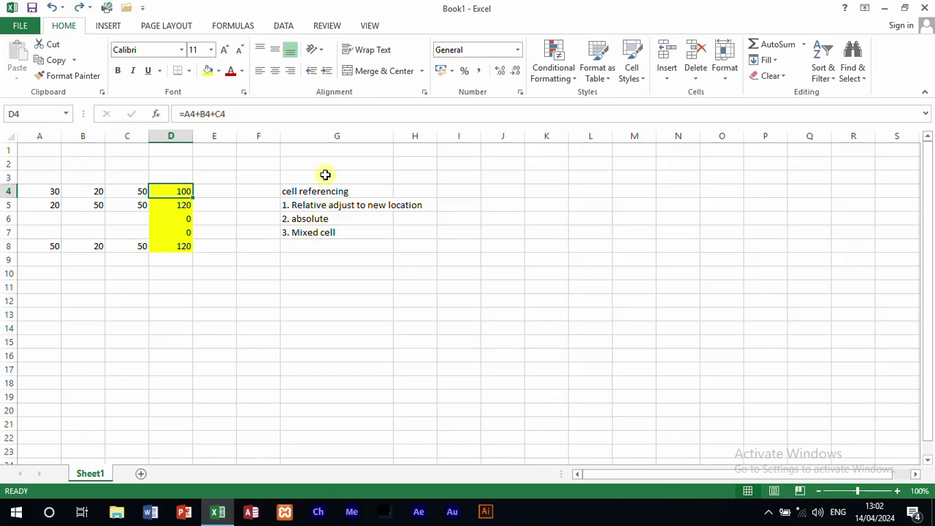
- Change the D4 formula to mixed references so it reads =$A4+B$4+$C4
left_click(185, 113)
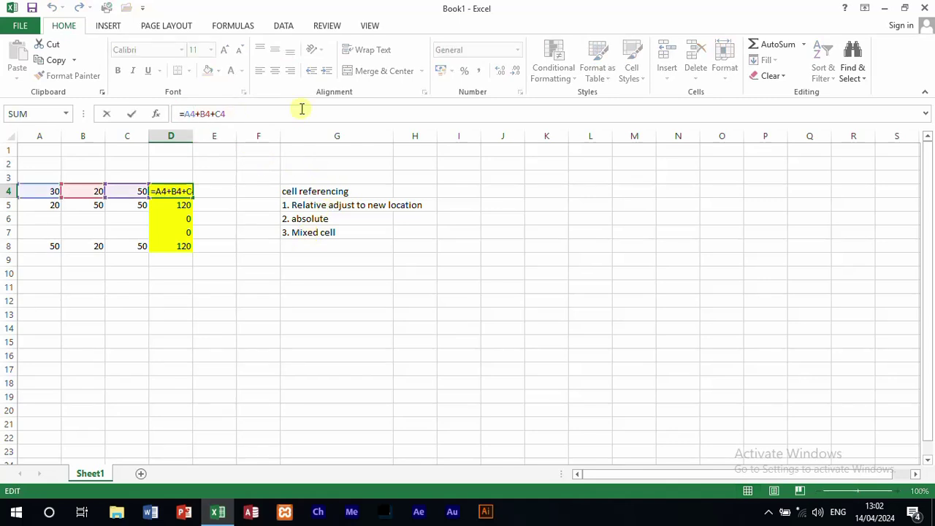
type("$")
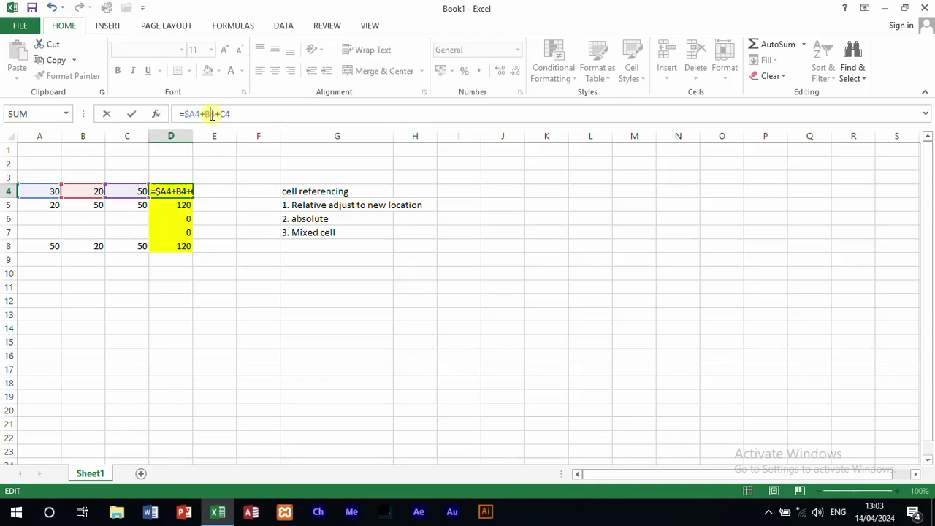
type("$")
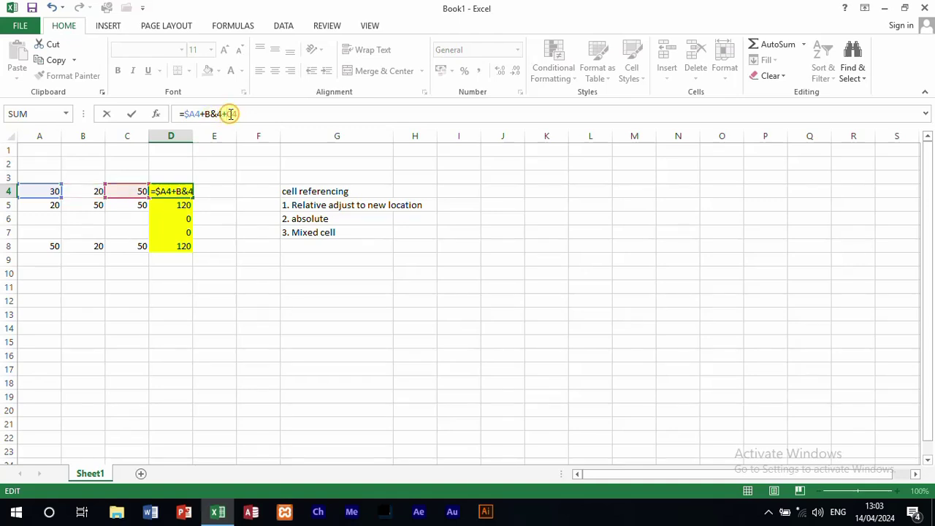
left_click(230, 113)
type("$")
key("Return")
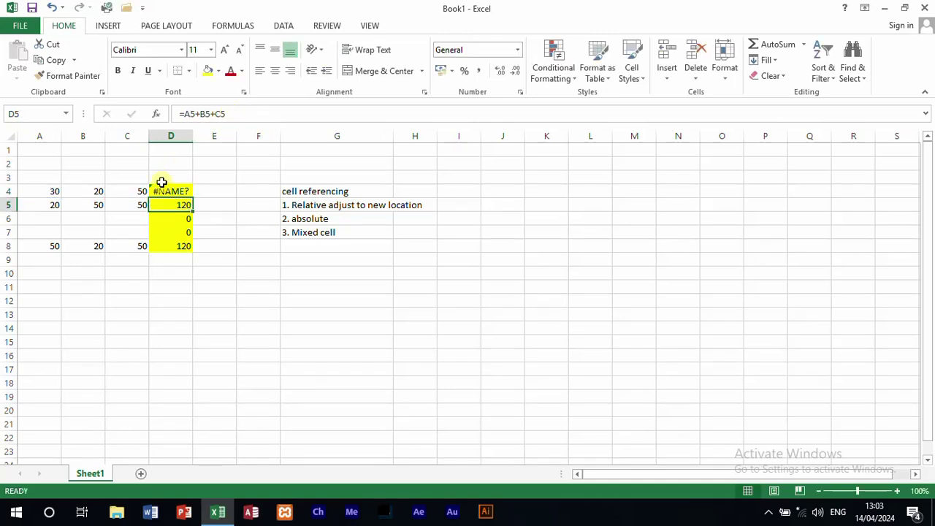
left_click(163, 192)
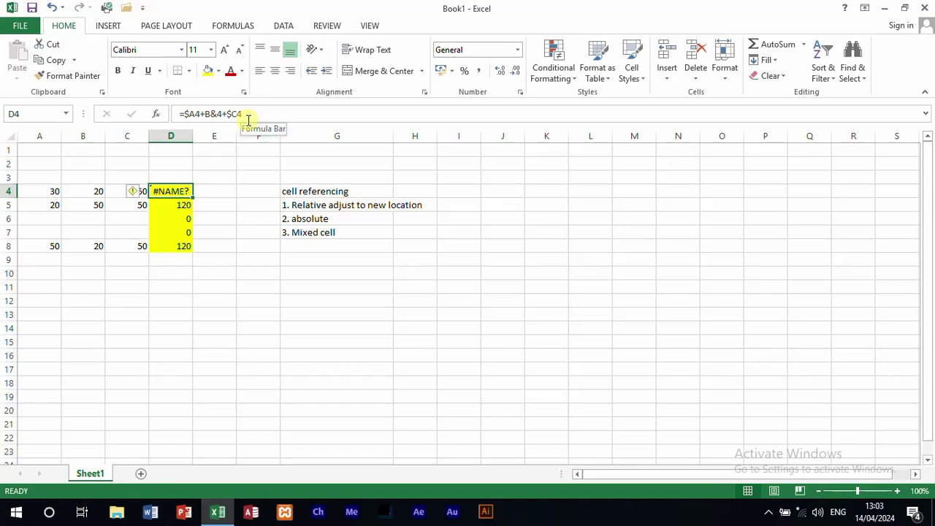
left_click(210, 113)
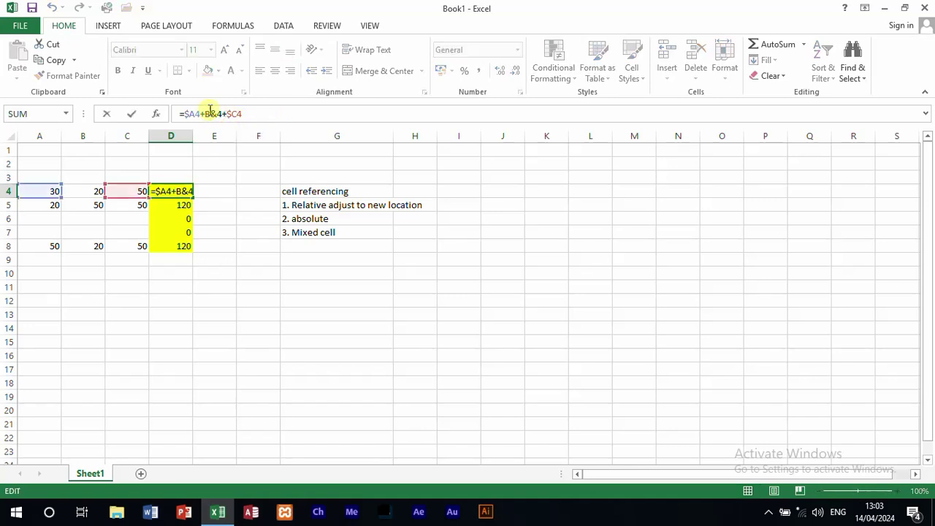
key("BackSpace")
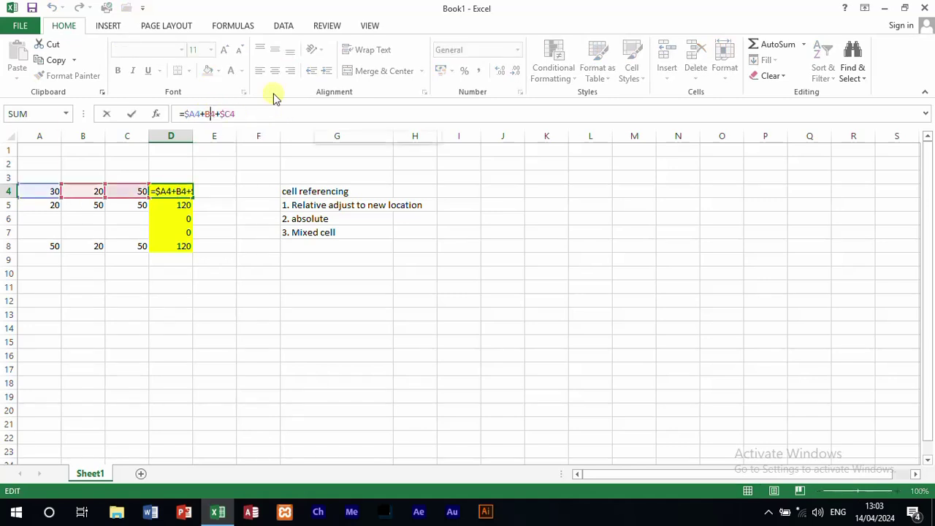
key("Return")
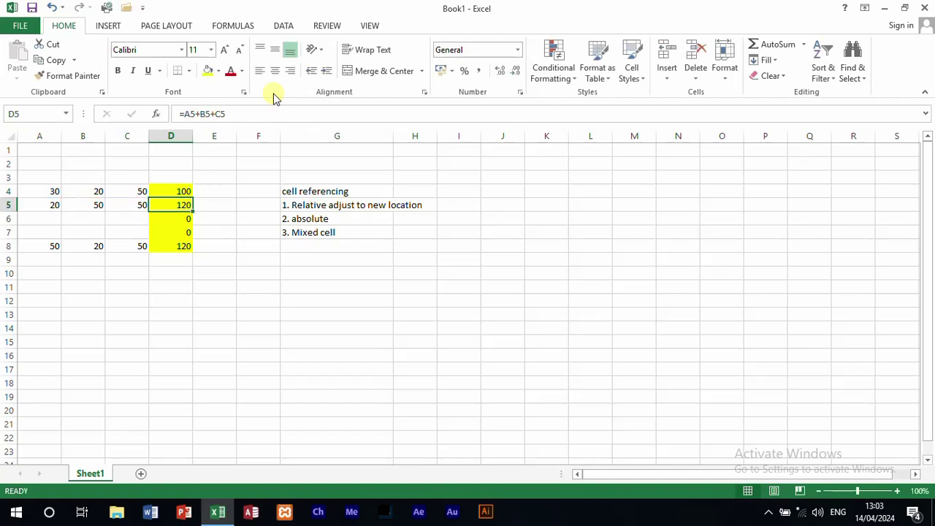
- Fill the mixed-reference formula from D4 down into D5
left_click(182, 191)
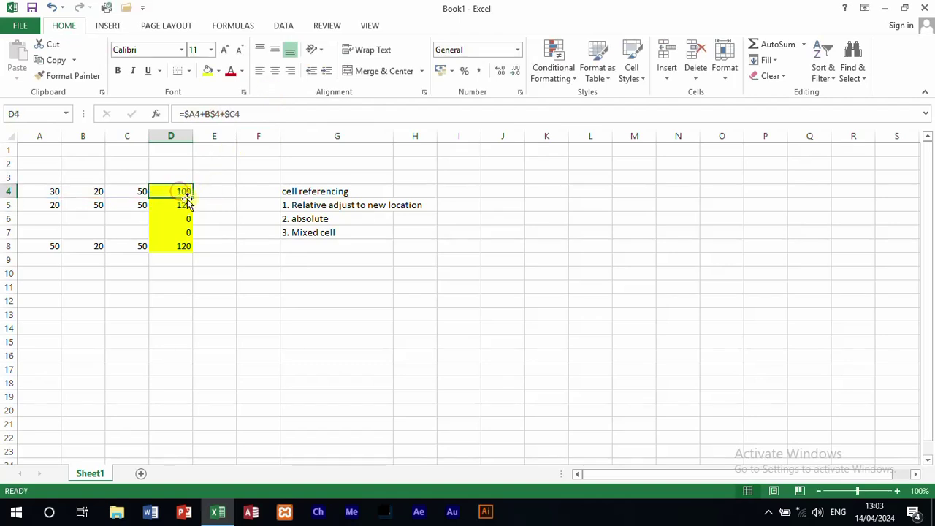
left_click_drag(196, 197, 193, 209)
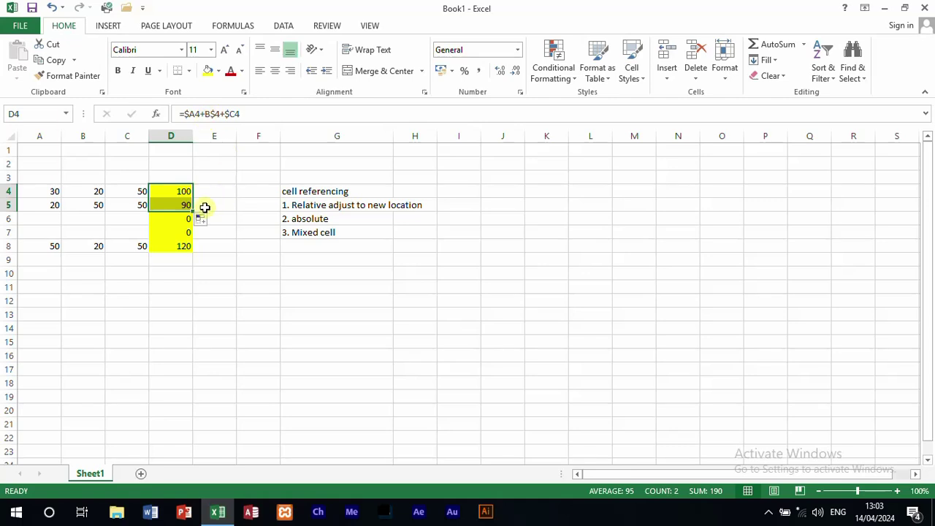
- Review the row and column parts of the mixed references in the D4 formula without changing it
left_click(198, 114)
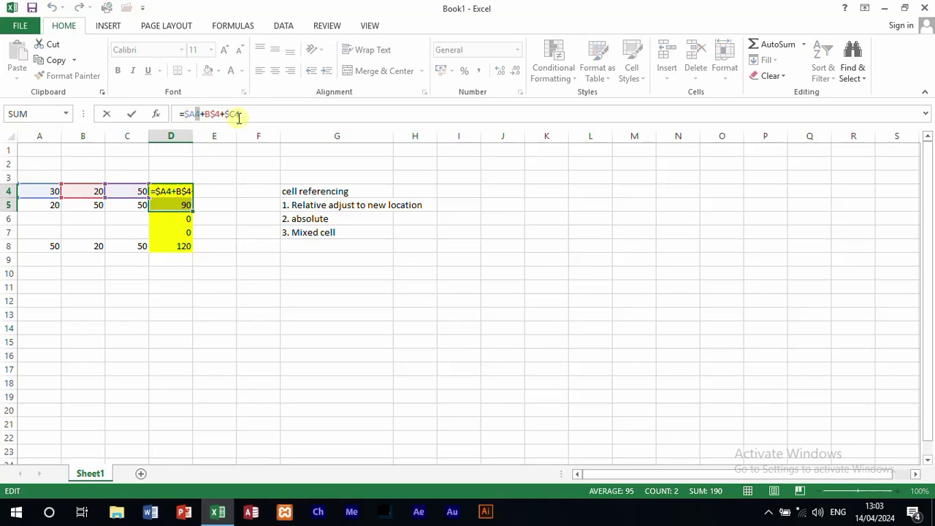
left_click(271, 118)
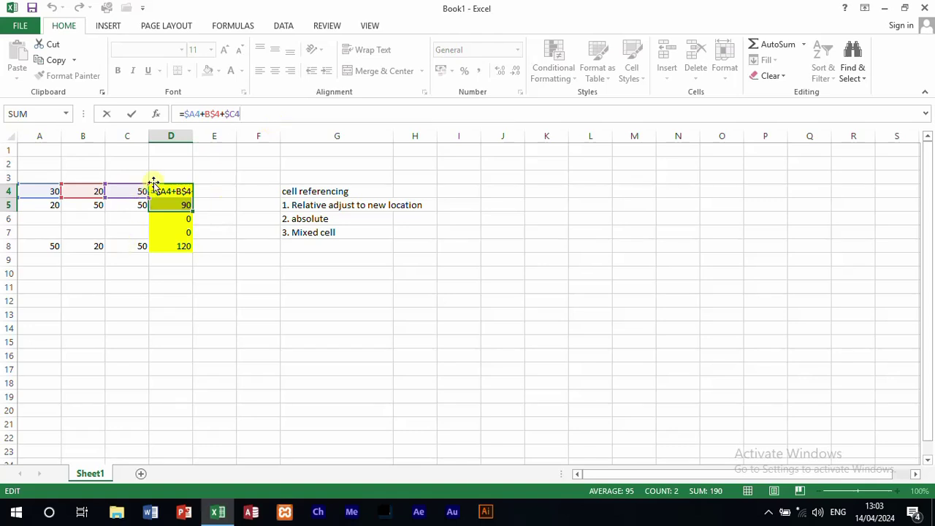
left_click(232, 191)
left_click(181, 191)
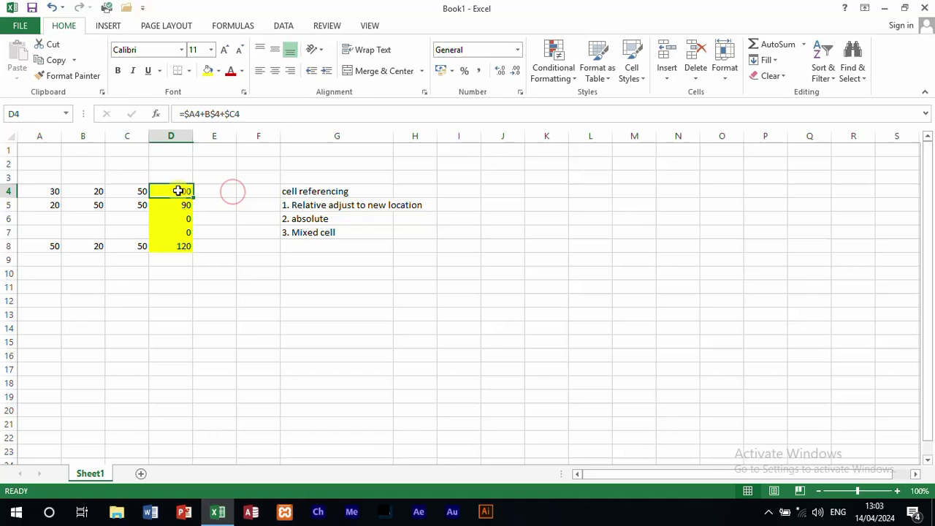
- Add a second worksheet to the workbook and make it the active sheet
left_click(141, 474)
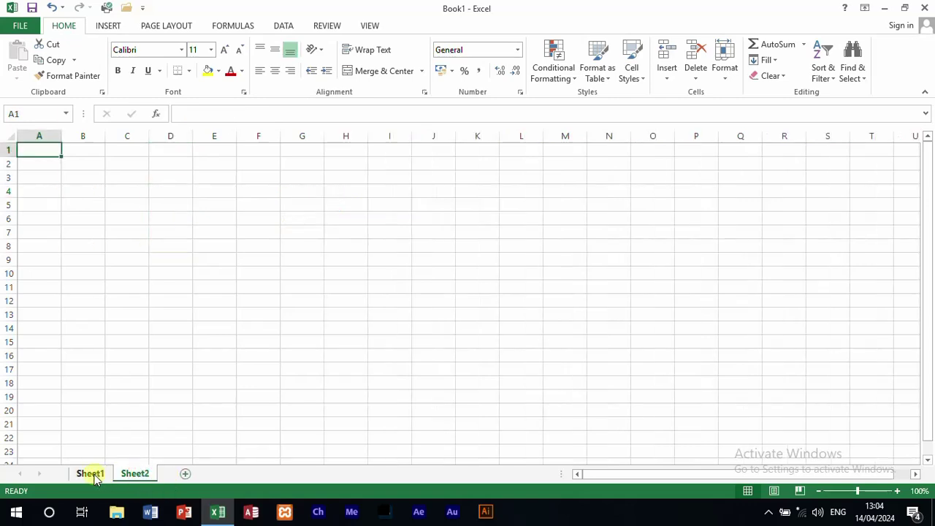
left_click(91, 474)
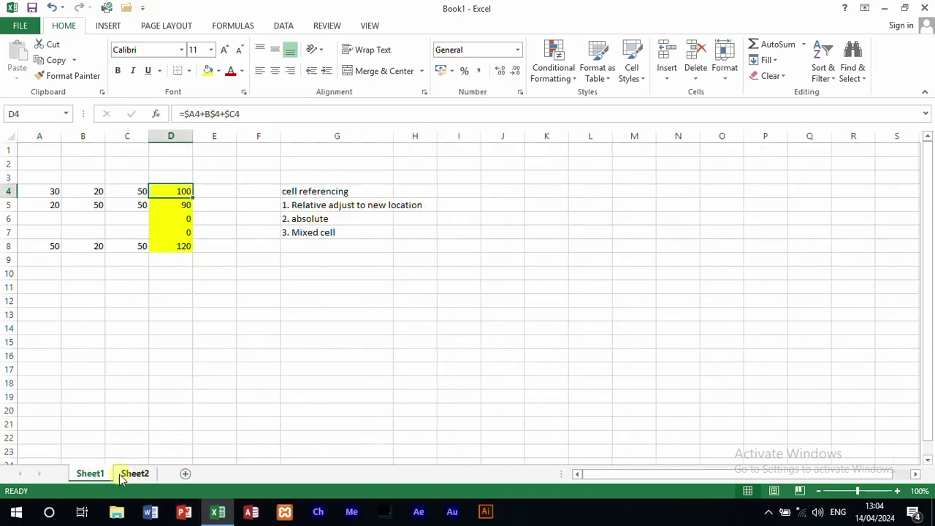
left_click(136, 474)
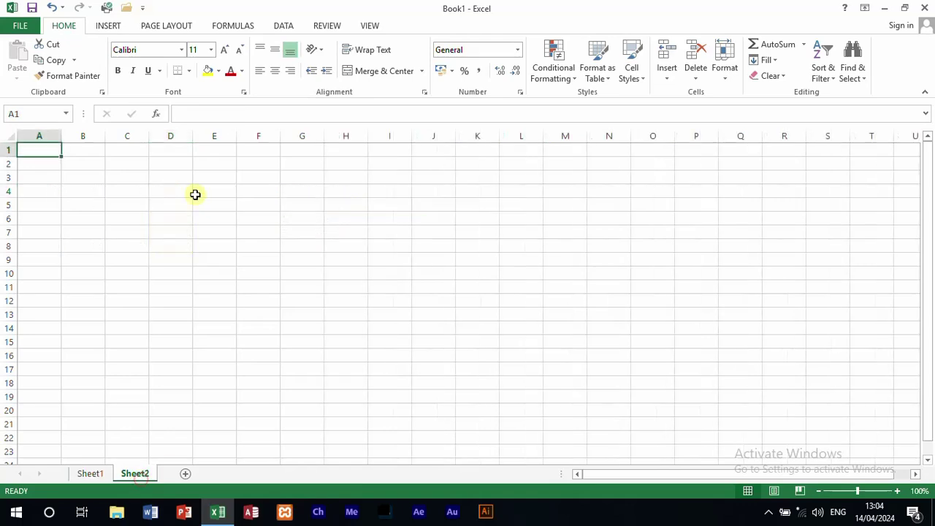
- Link cell D4 on Sheet2 to the total on the first sheet with the formula =Sheet1!D4
left_click(164, 187)
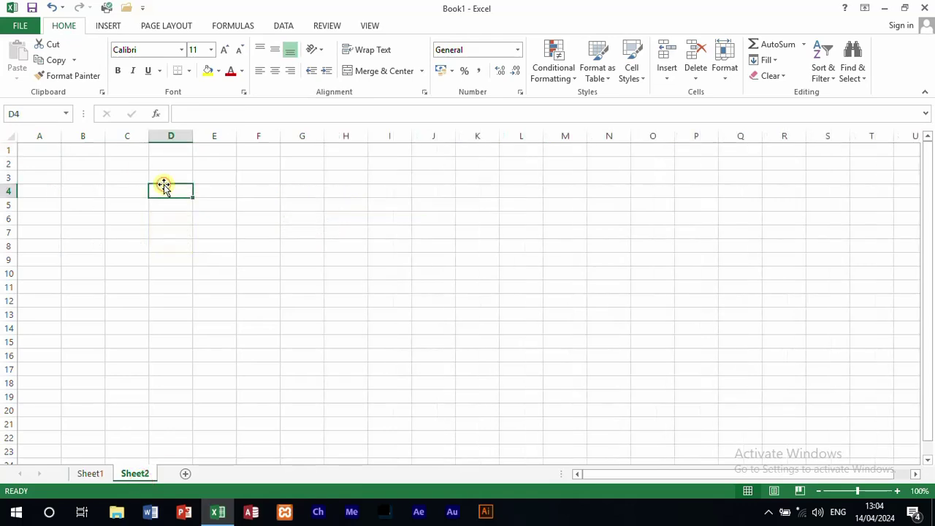
type("=")
left_click(91, 474)
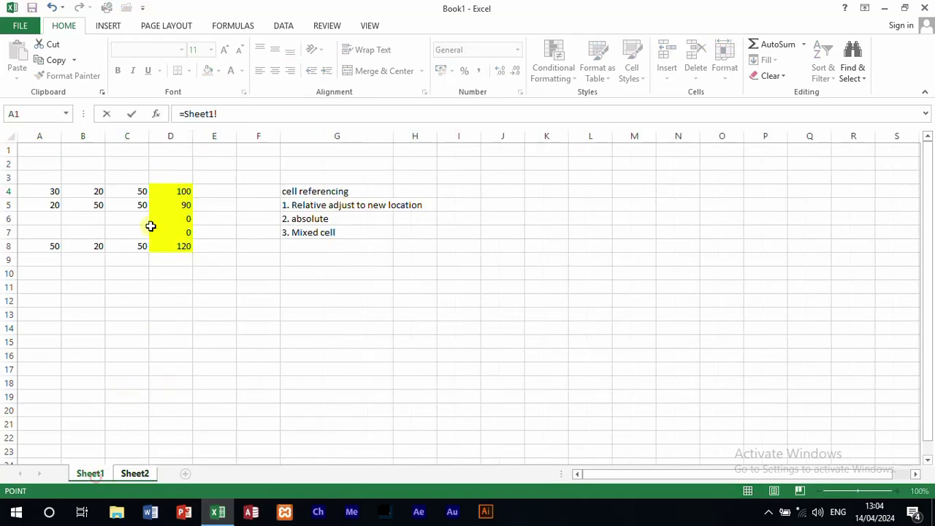
left_click(167, 191)
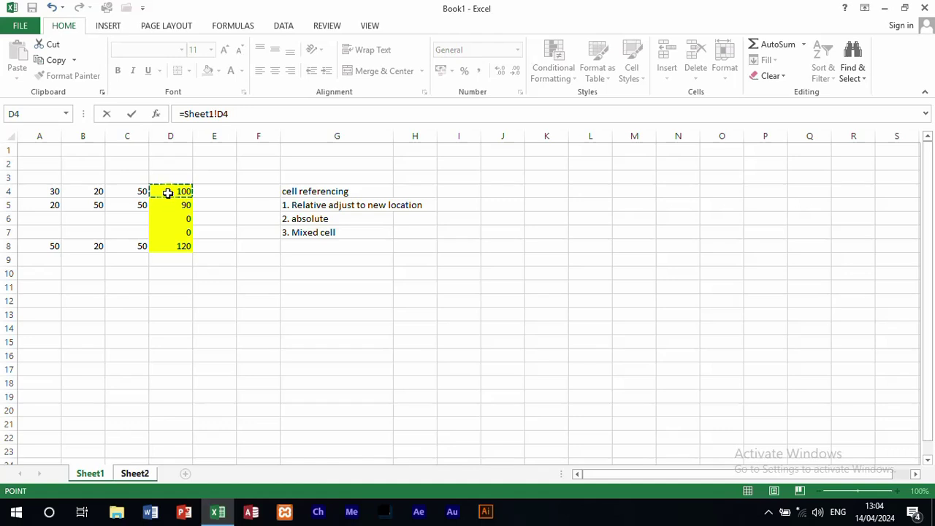
key("Return")
left_click(180, 192)
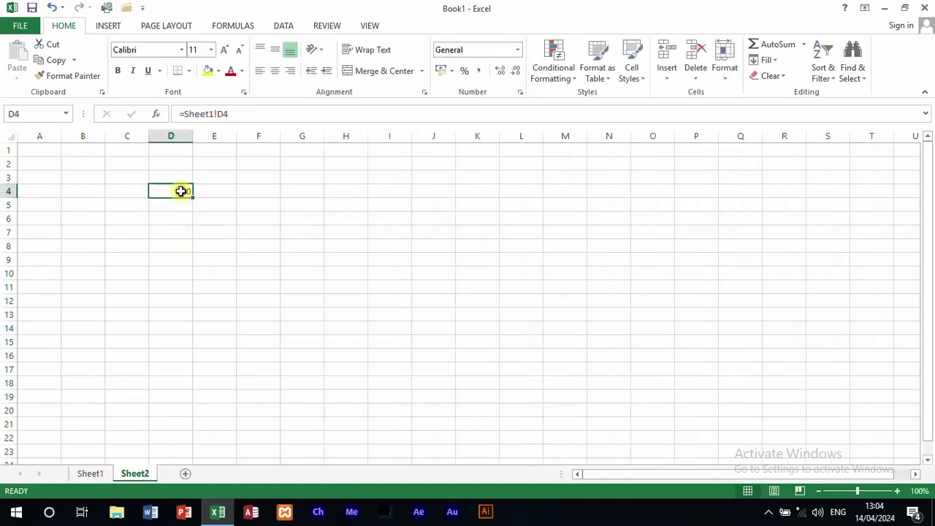
- Change the link formula in Sheet2 cell D4 to =Sheet1!C41
left_click(249, 113)
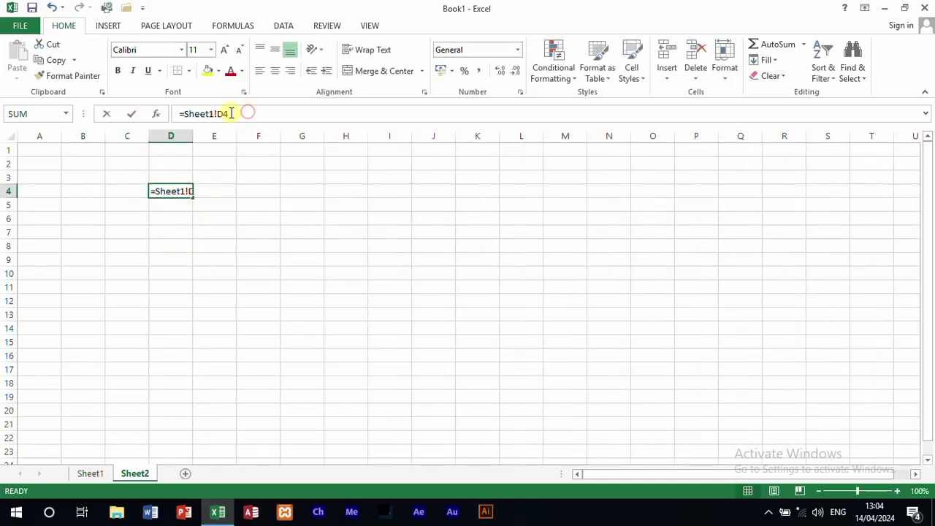
left_click_drag(231, 113, 184, 113)
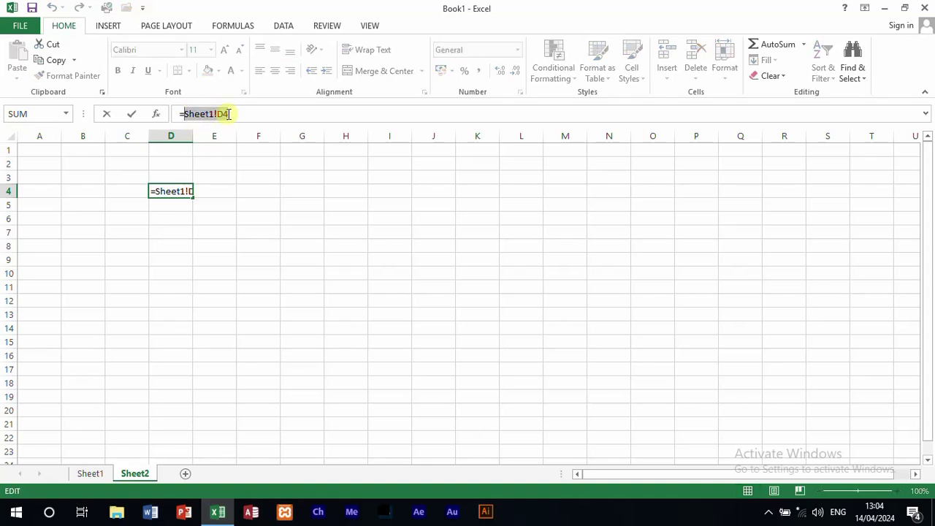
left_click(100, 473)
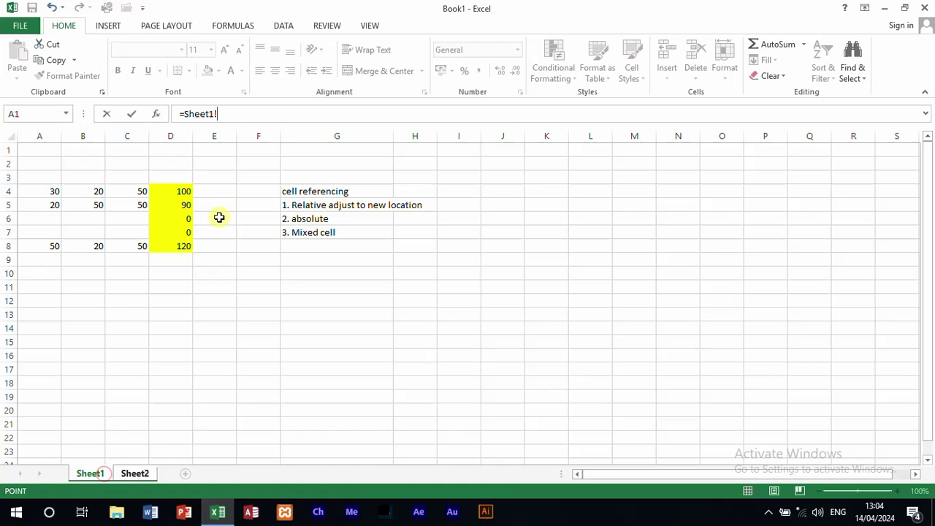
left_click(127, 193)
type("1")
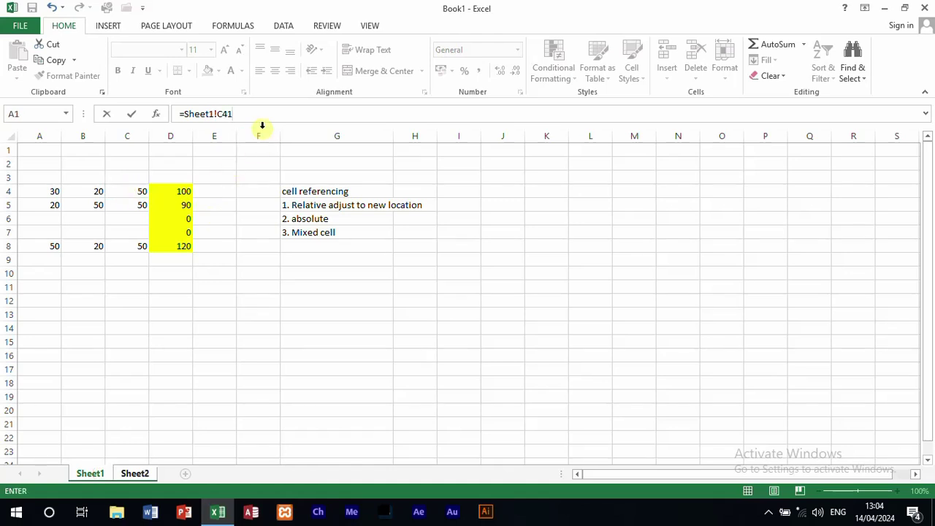
left_click(135, 474)
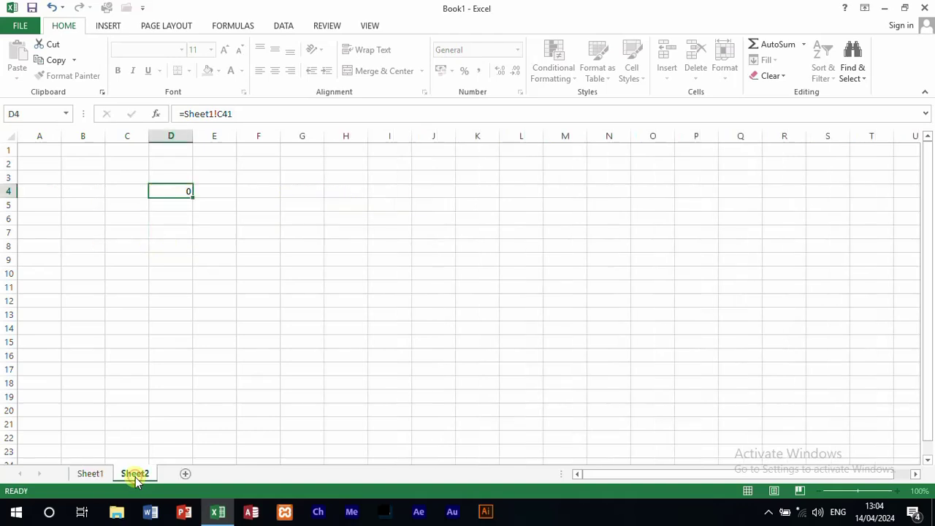
- Correct the formula in Sheet2 cell D4 so it reads =Sheet1!D4
left_click(93, 476)
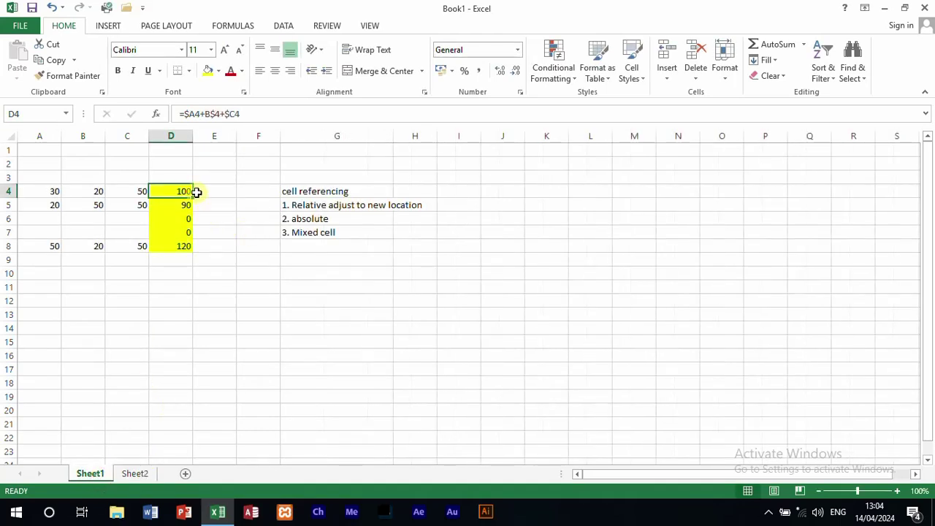
left_click(139, 473)
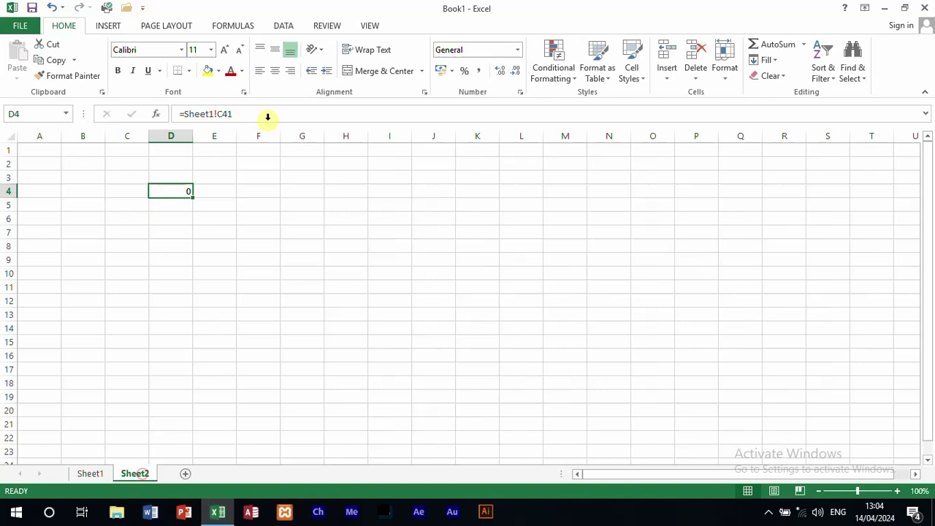
left_click(250, 113)
key("BackSpace")
key("BackSpace")
key("BackSpace")
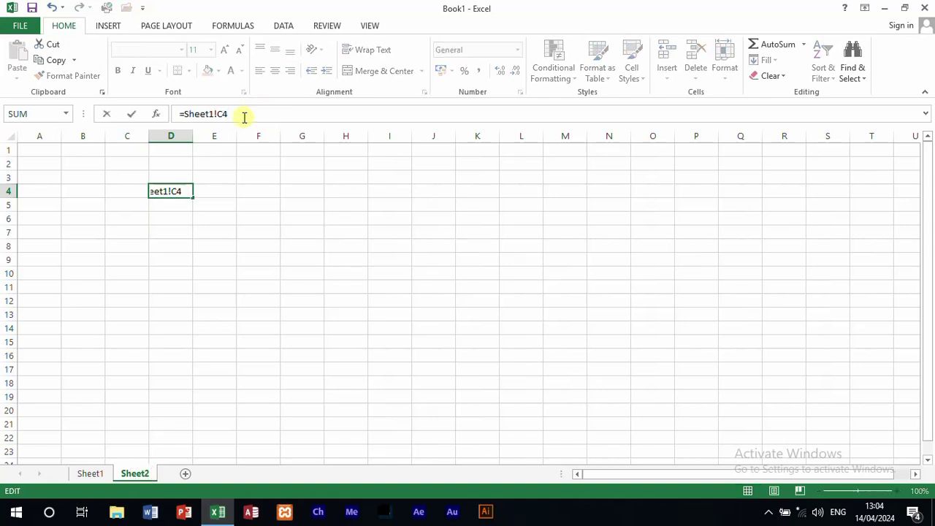
type("d4")
key("Return")
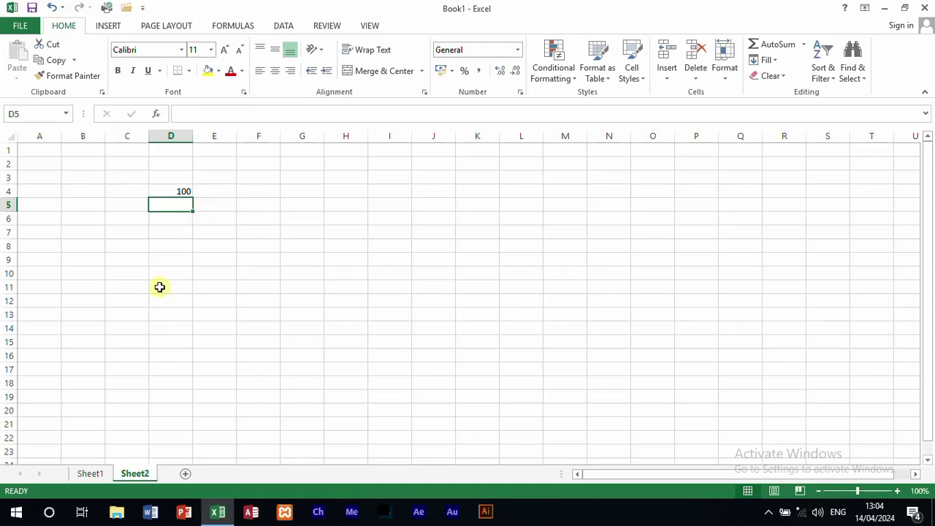
- Set cell B4 on Sheet1 to 100 and check the linked cell on Sheet2
left_click(96, 476)
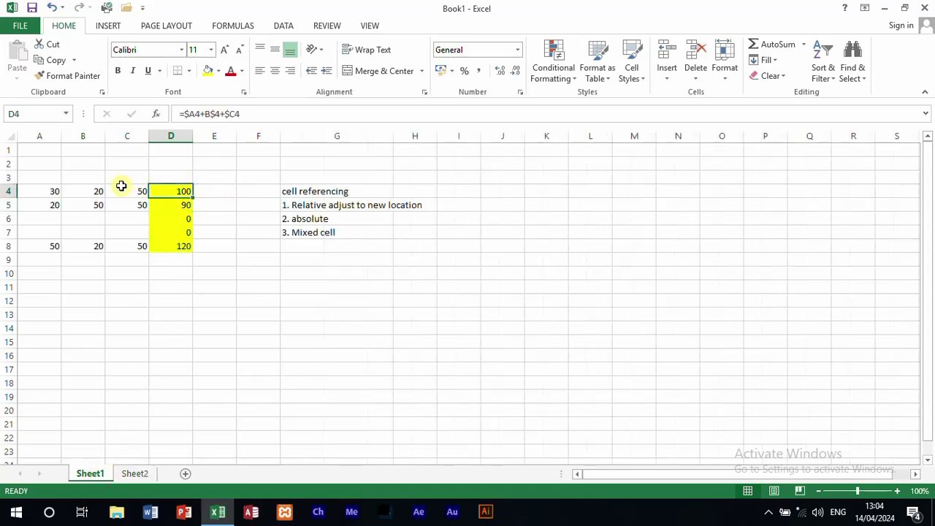
left_click(95, 191)
type("100")
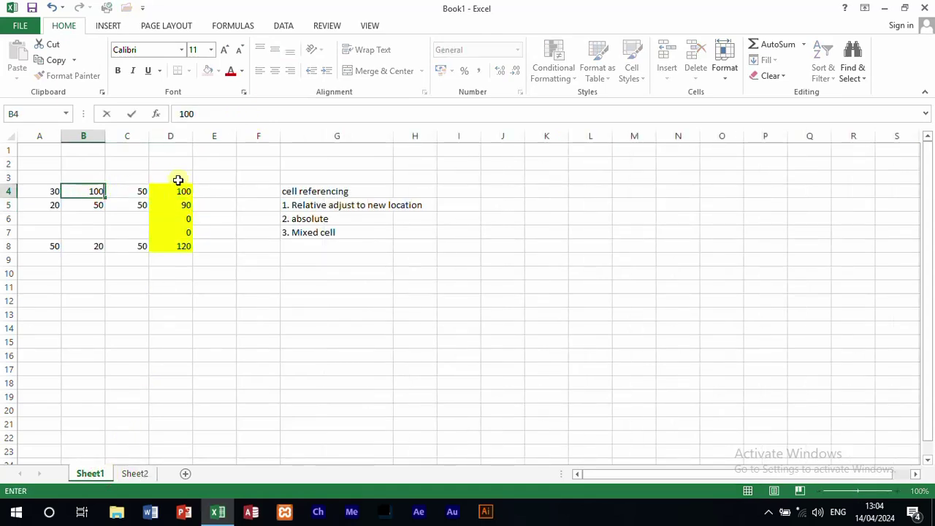
key("Return")
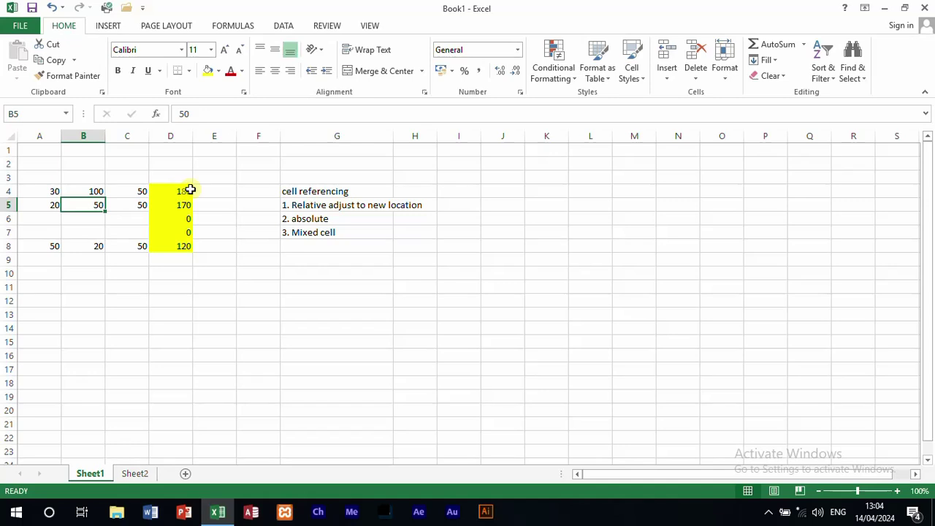
left_click(134, 474)
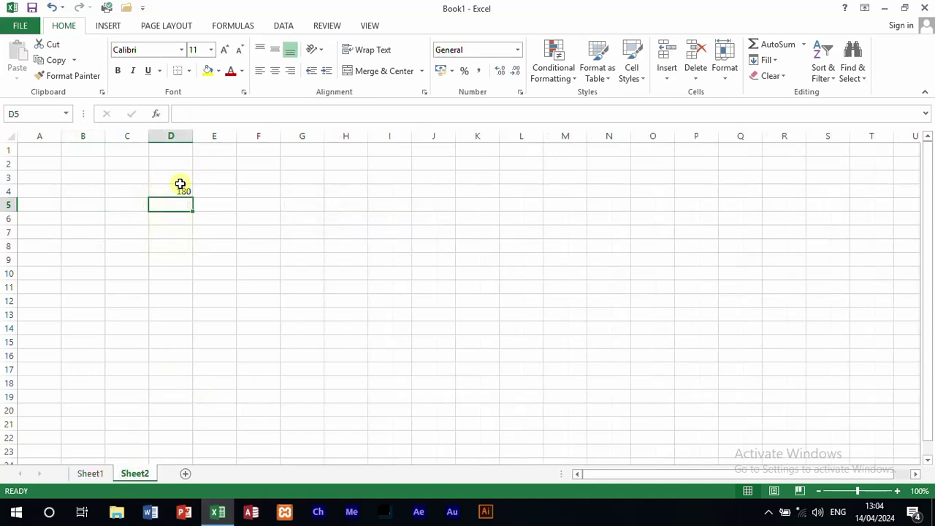
- Minimise the current workbook, launch Excel again with the Run command excel, and create a blank workbook
left_click(883, 10)
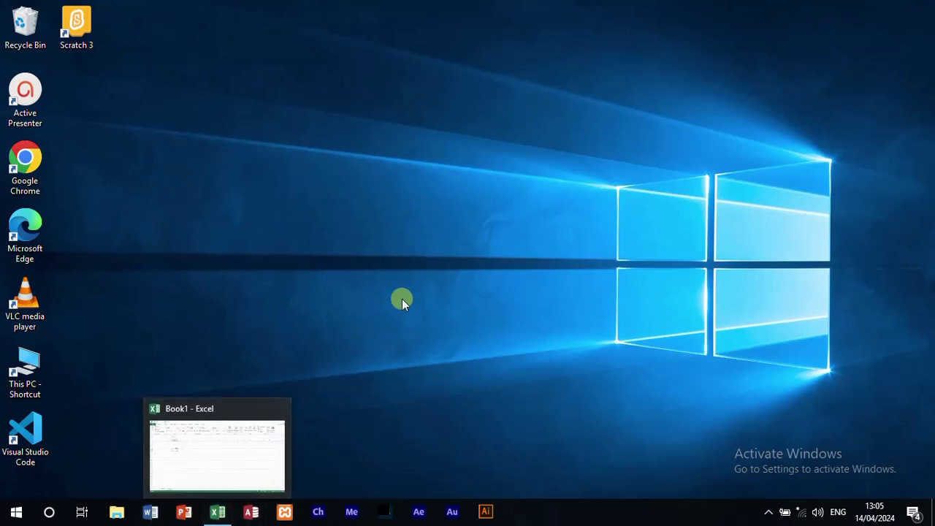
key("super+r")
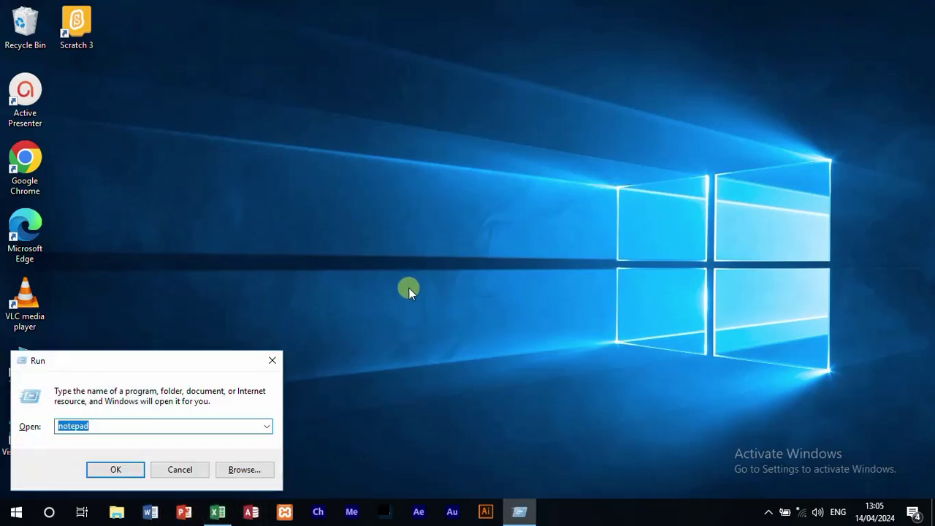
type("excel")
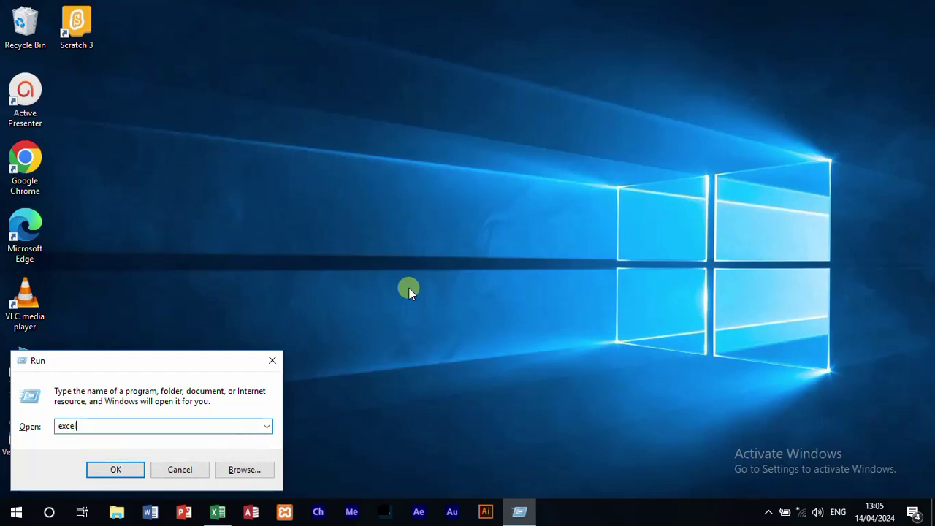
key("Return")
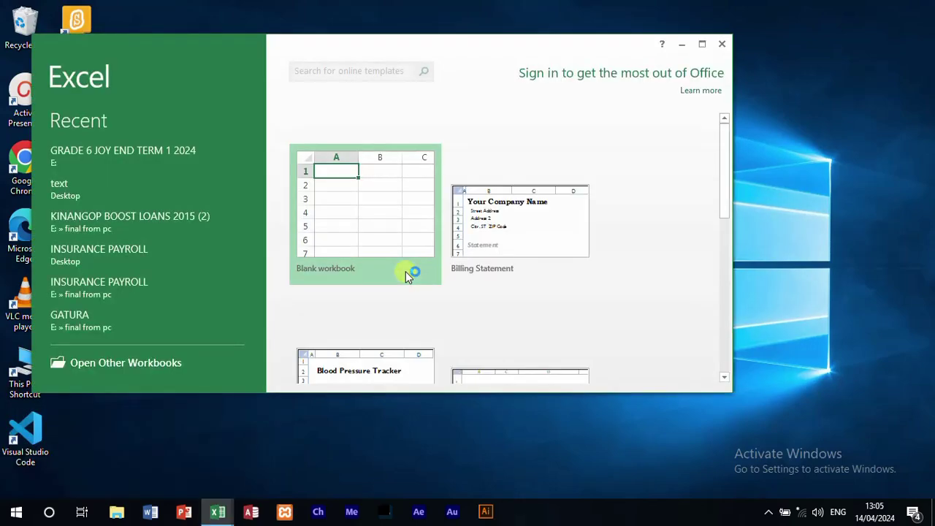
left_click(375, 212)
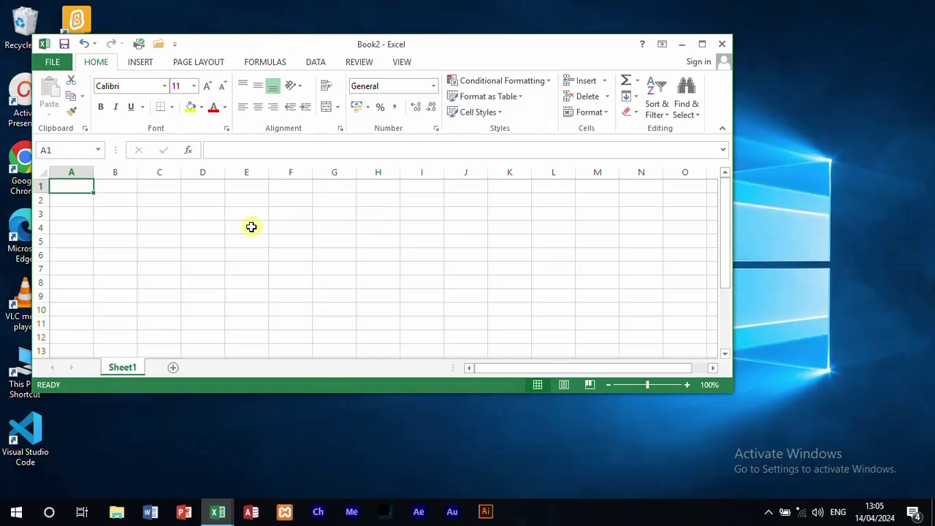
- Link cell D3 of the new workbook to the other workbook with =[Book1]Sheet2!$D$4, and minimise the new workbook's window
left_click(200, 214)
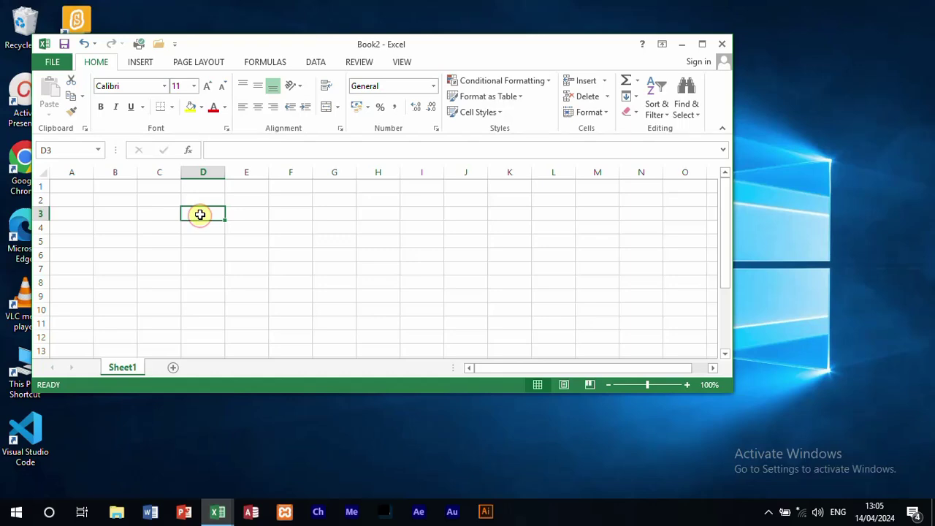
type("=")
mouse_move(222, 495)
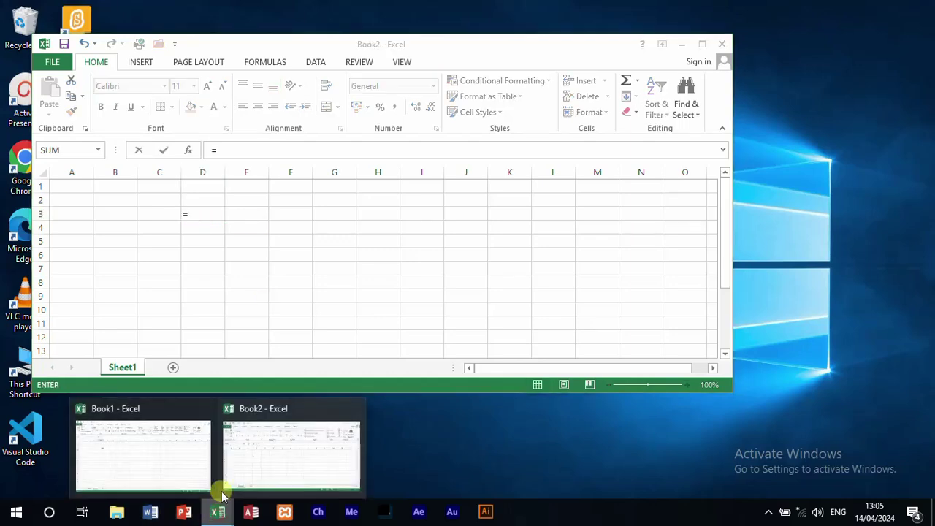
left_click(165, 454)
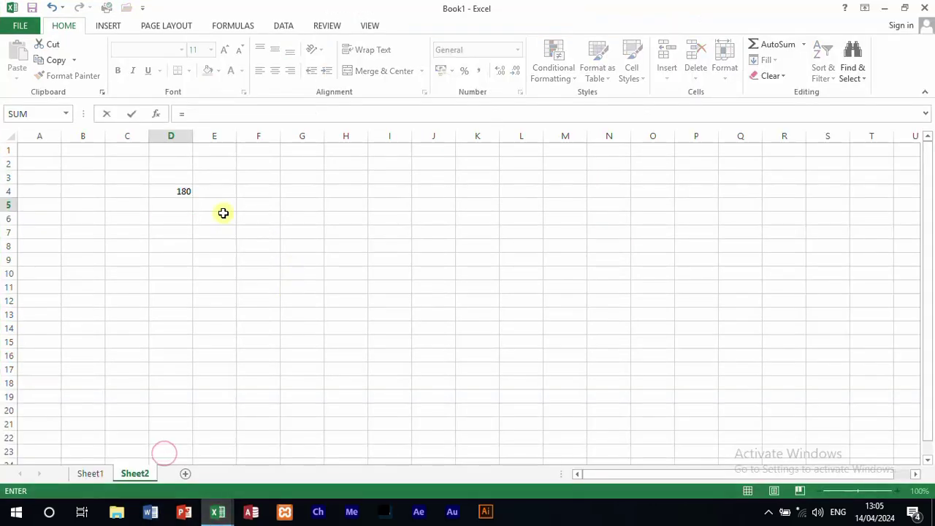
left_click(182, 193)
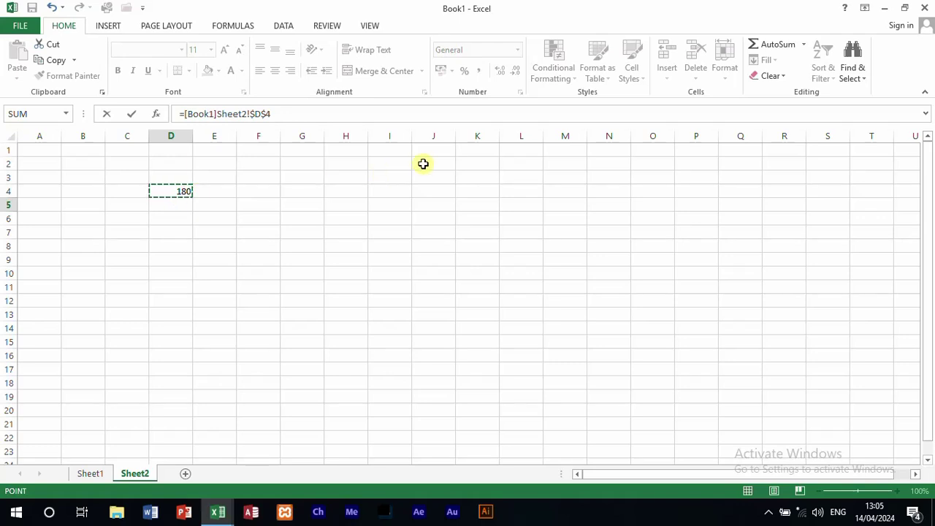
key("Return")
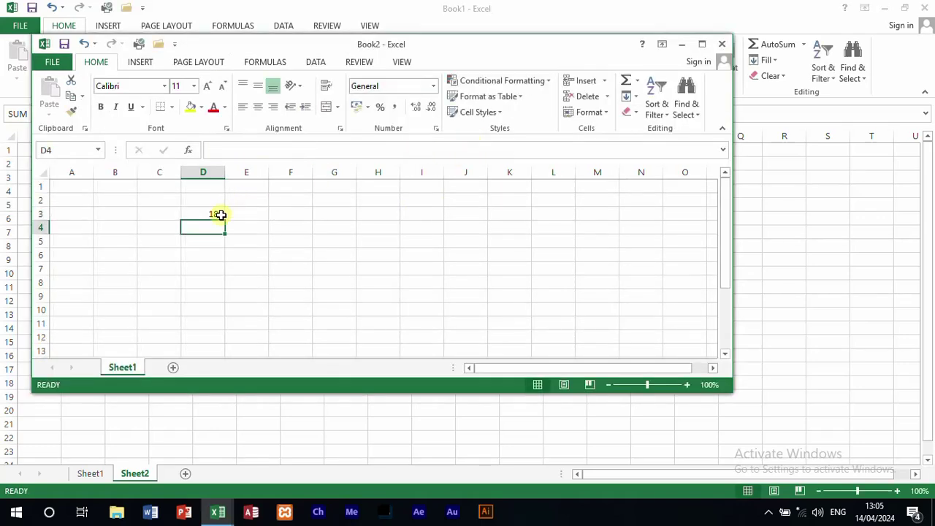
left_click(219, 214)
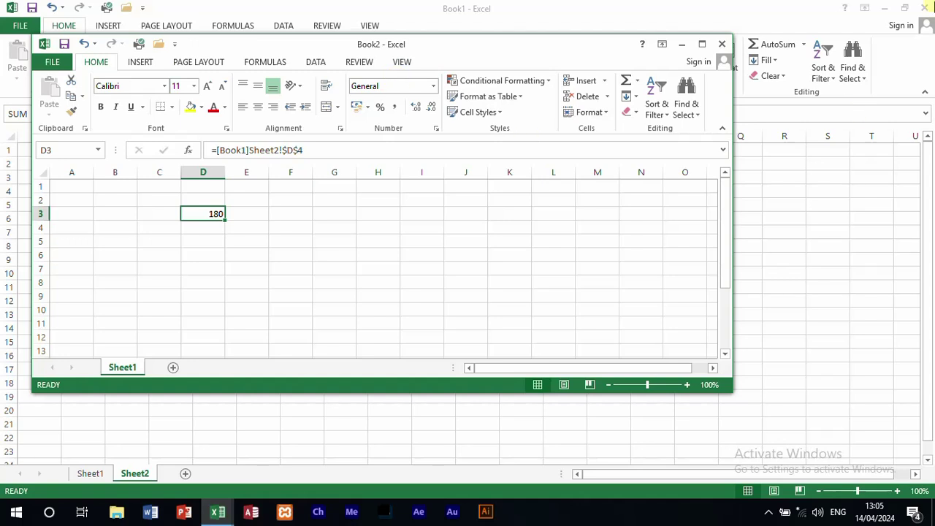
left_click(682, 44)
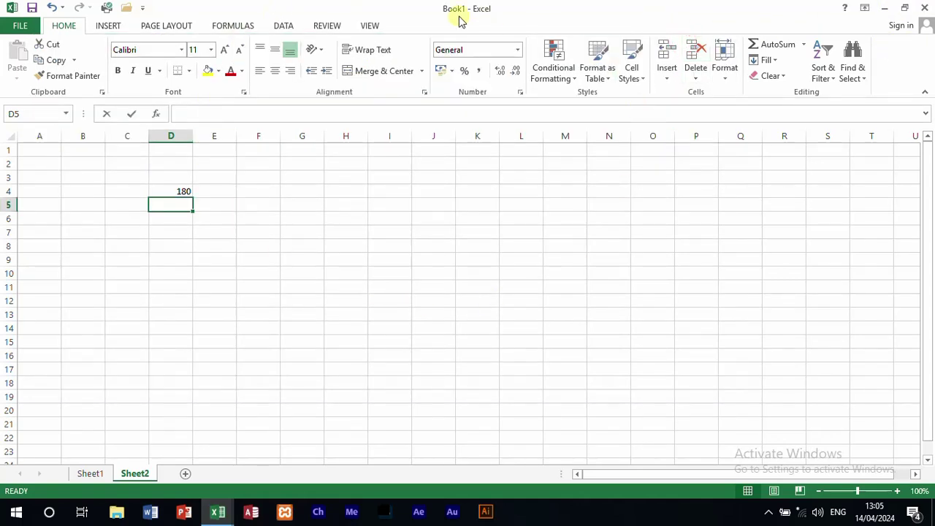